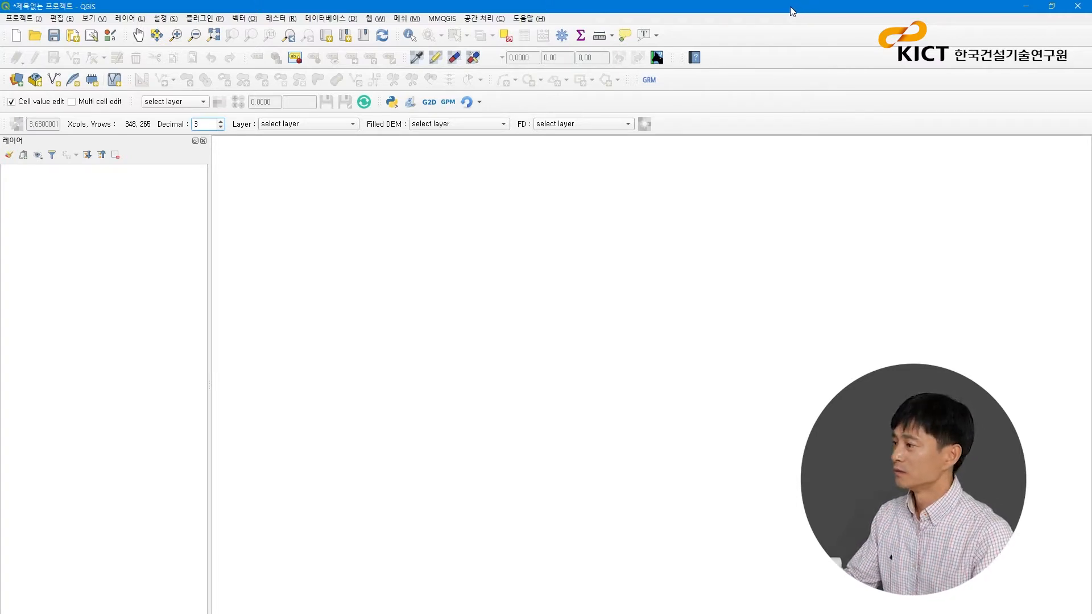
- Switch to Chrome to view the floodmodel/References repository on GitHub, and return to the maximized QGIS window
double_click(791, 7)
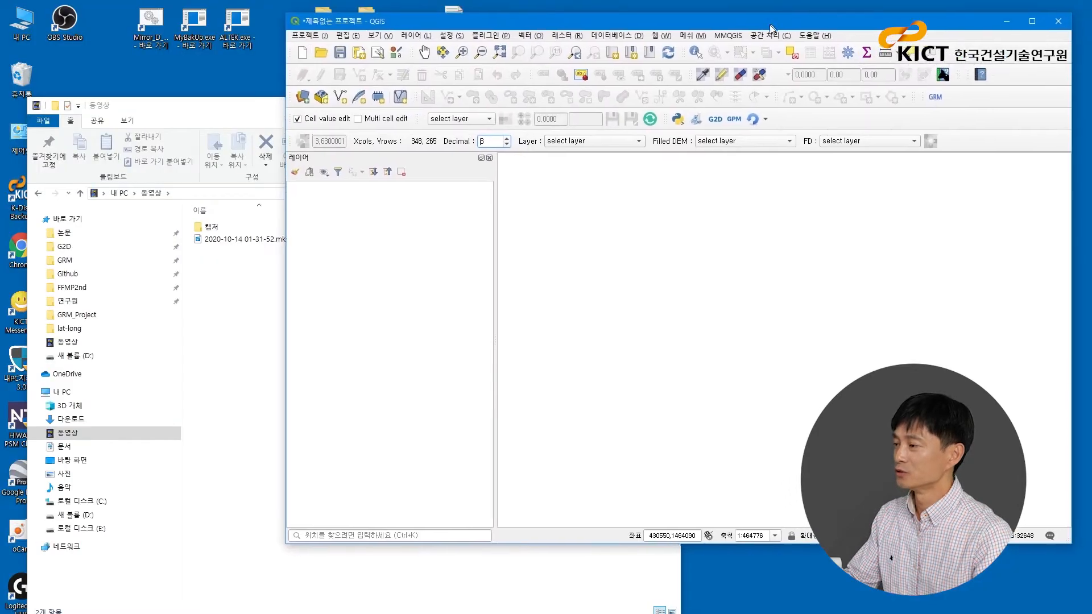
left_click(251, 613)
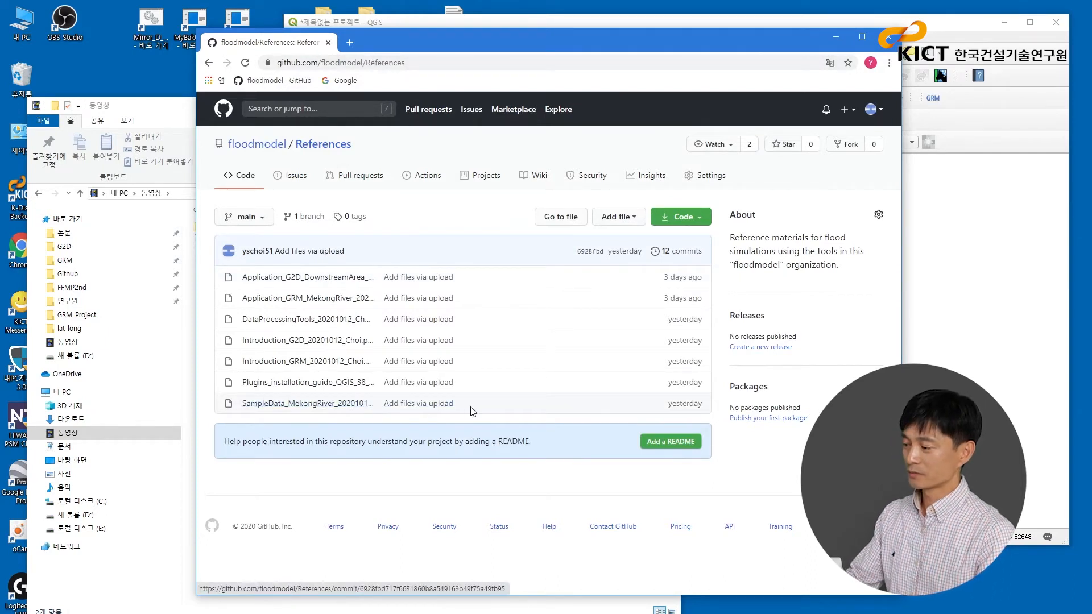
left_click(834, 37)
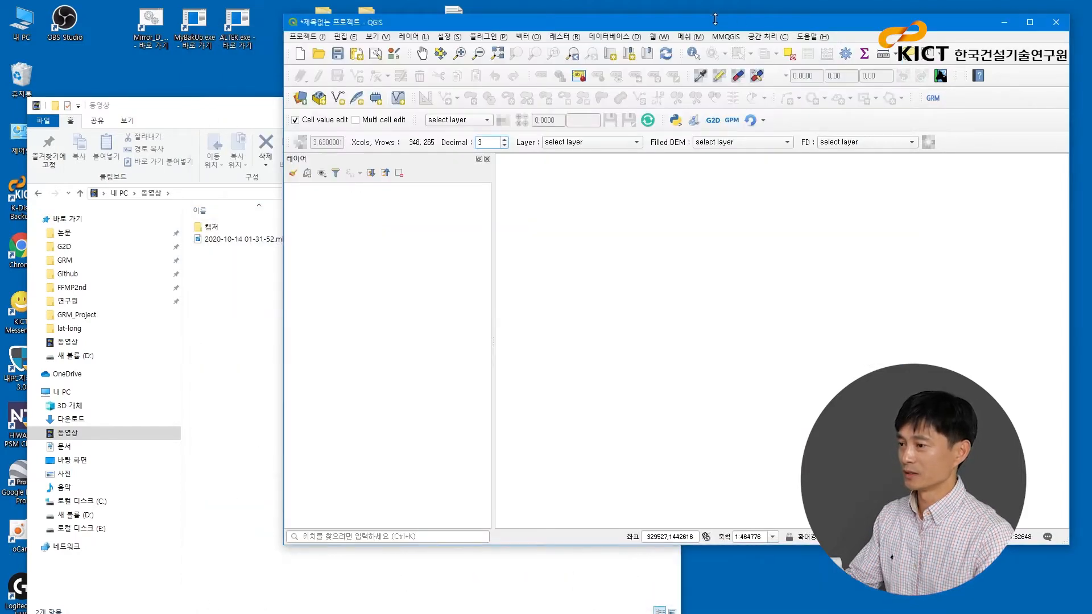
double_click(697, 22)
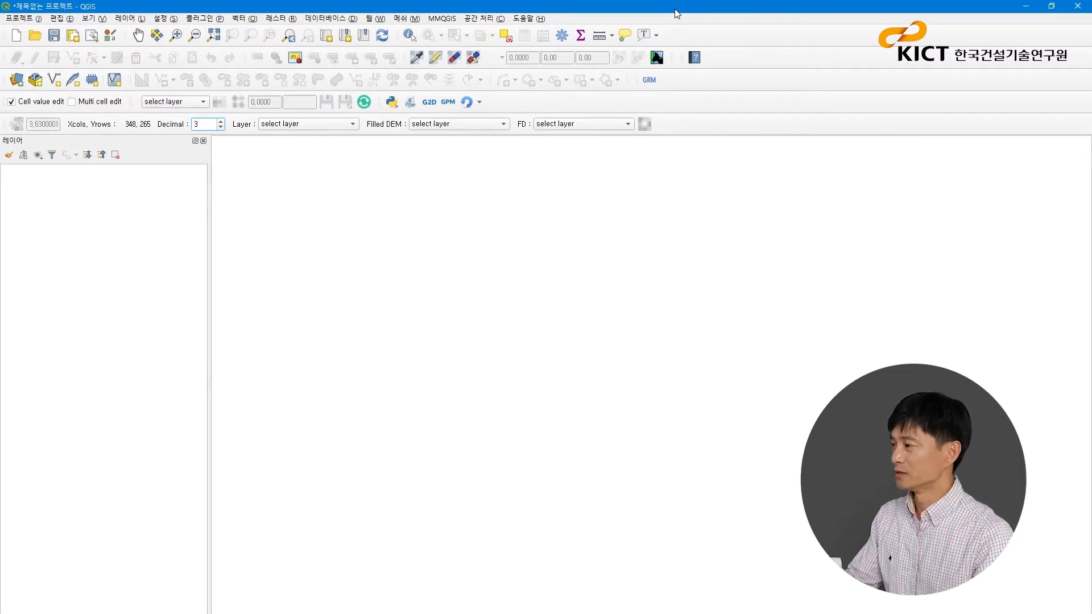
- Open the plugin manager and list all available plugins
left_click(216, 21)
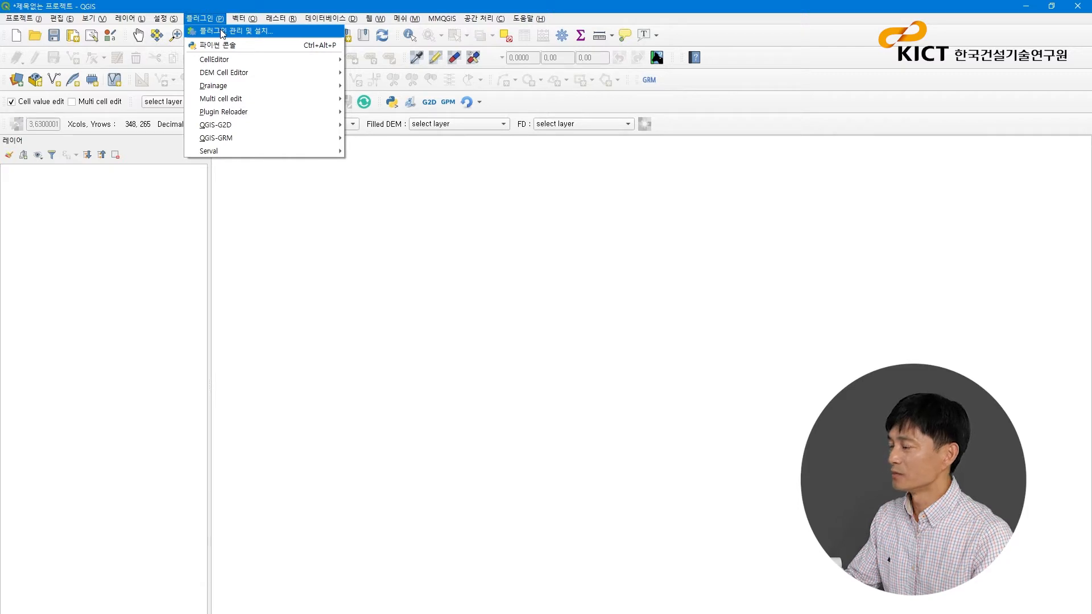
left_click(222, 33)
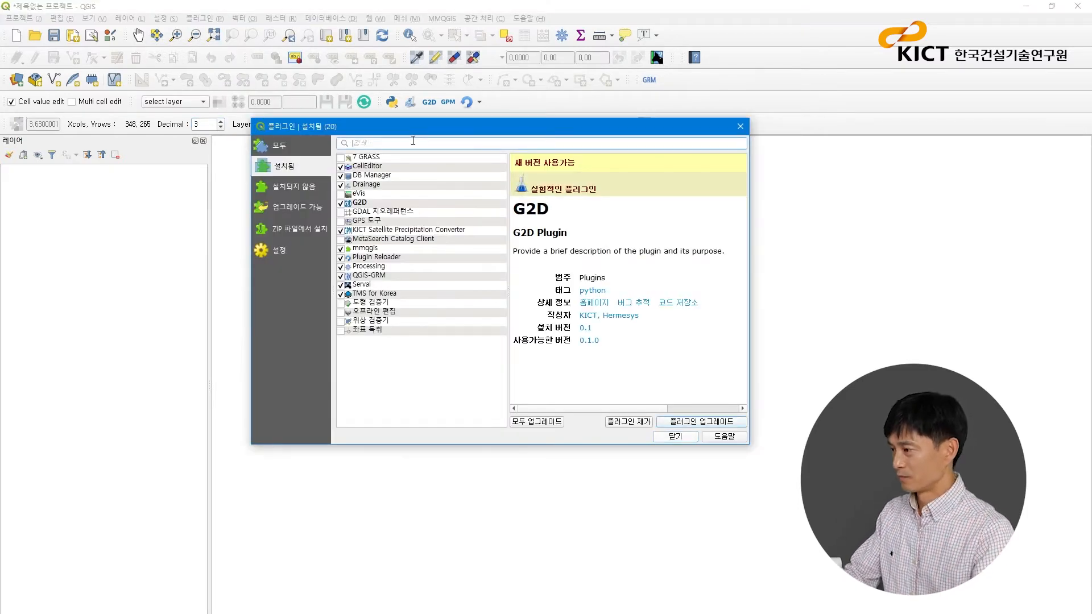
left_click(295, 146)
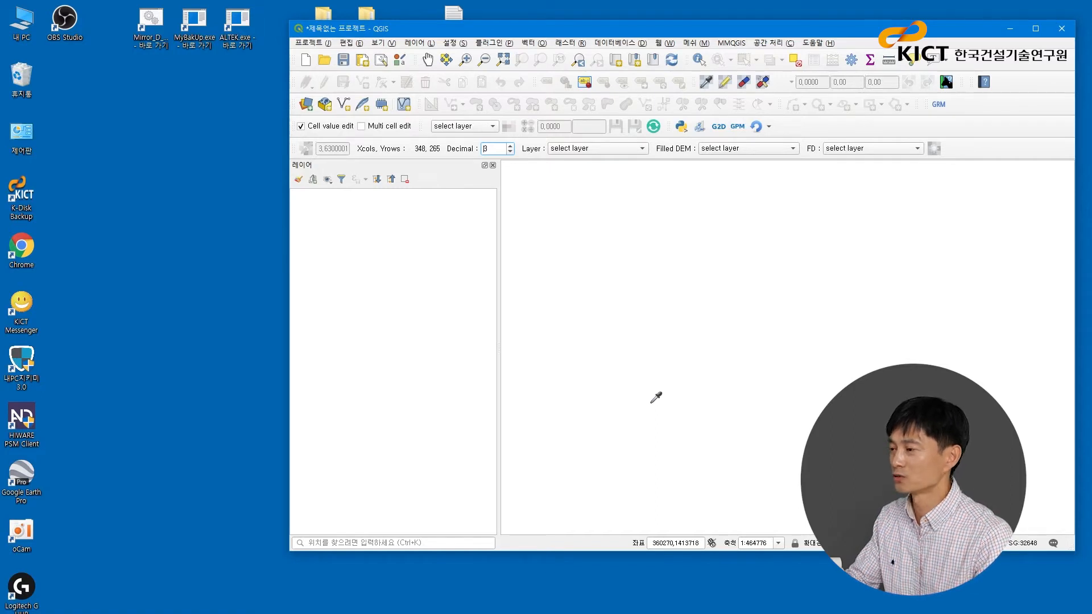
- Rearrange the QGIS window, switch to File Explorer and open the folder C:\mekong\2_G2D\domain
left_click_drag(883, 28, 800, 31)
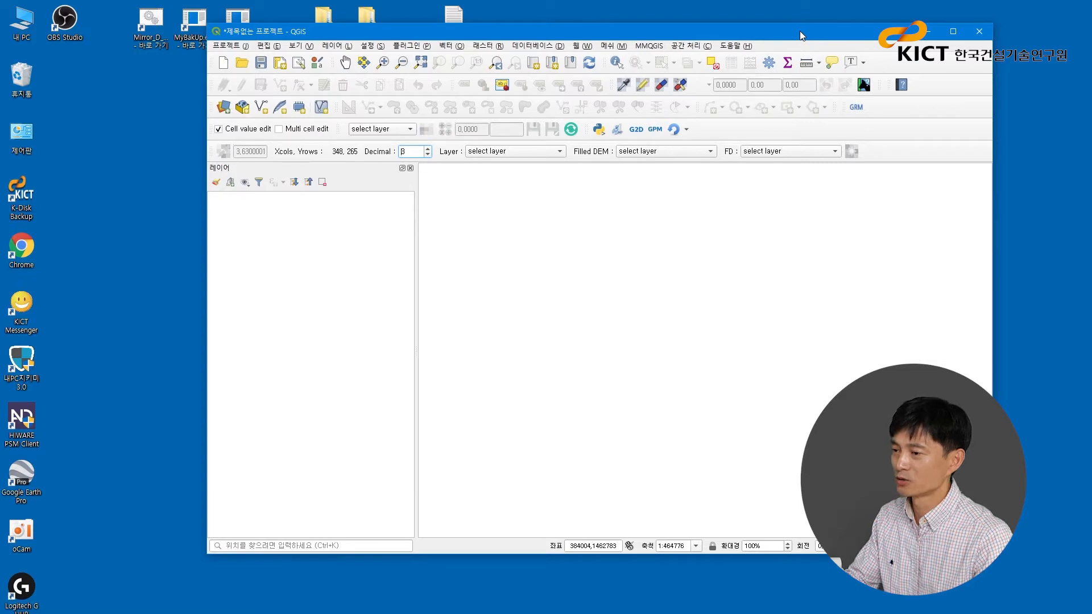
left_click_drag(992, 553, 975, 571)
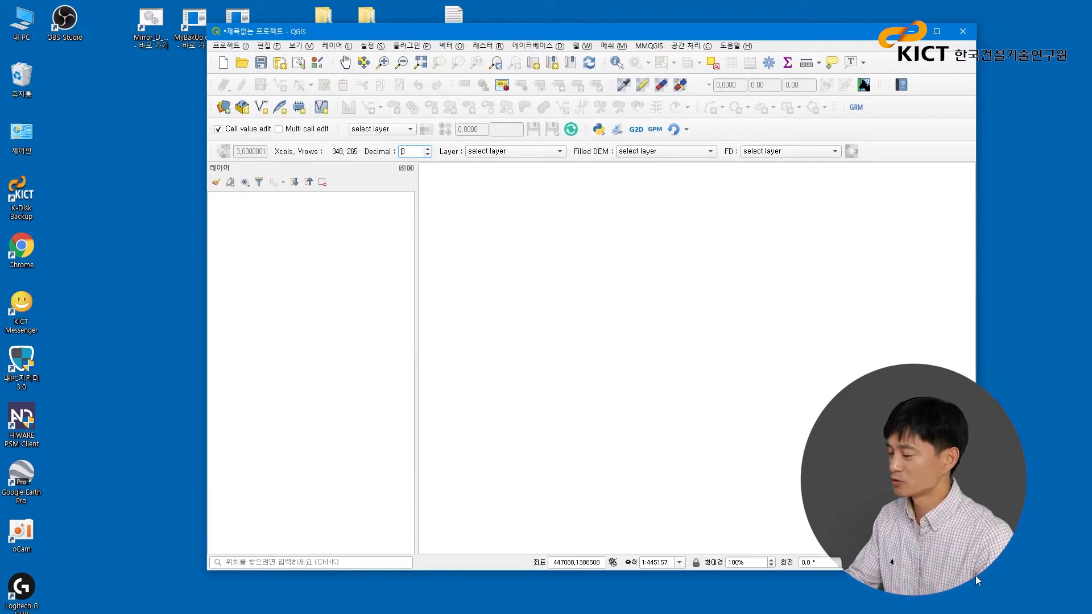
key("alt+Tab")
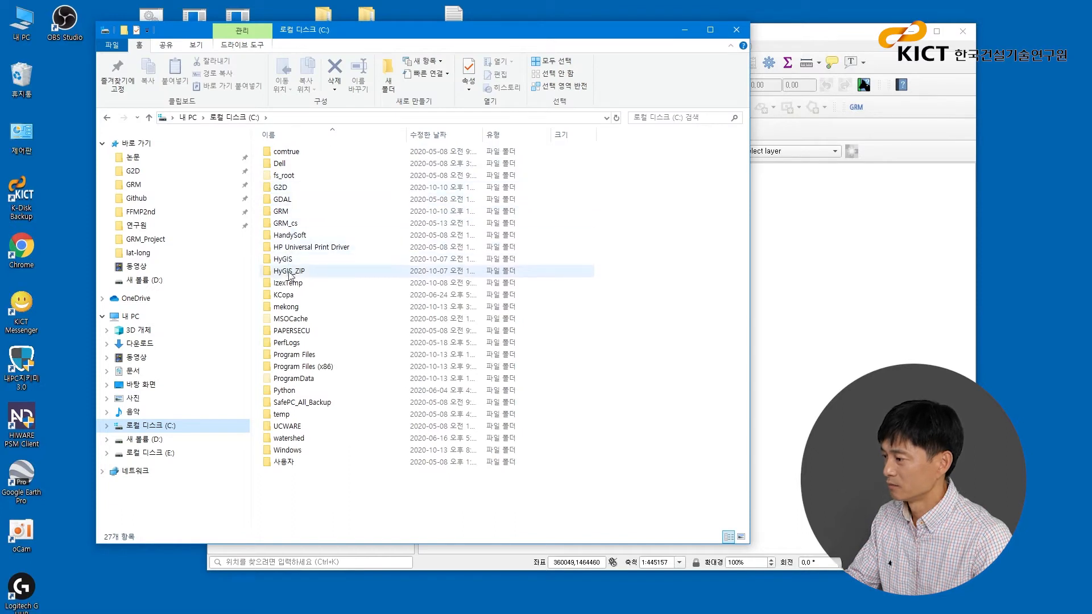
double_click(291, 307)
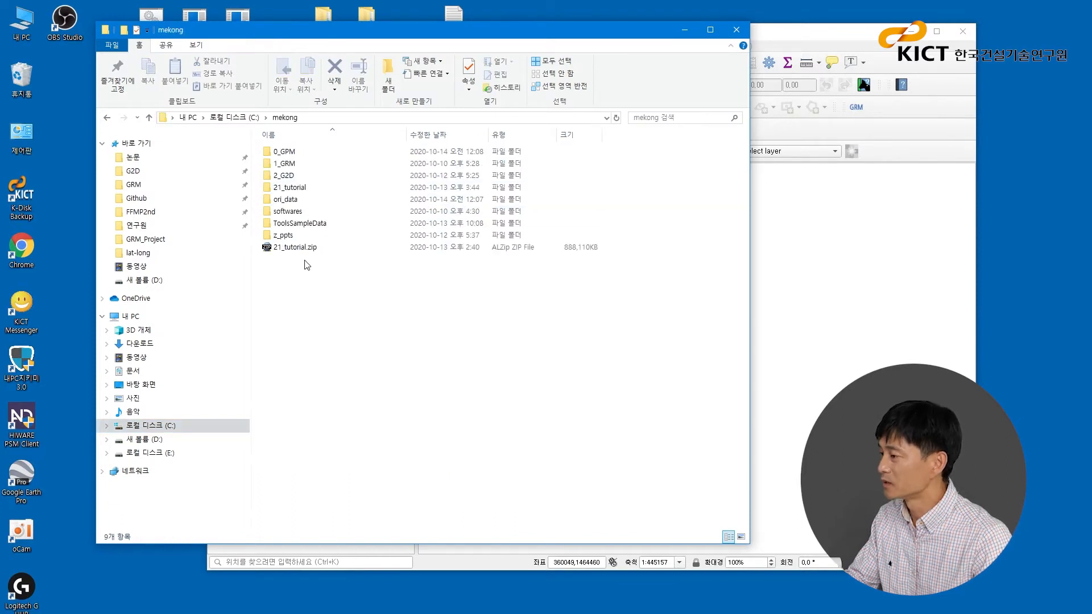
double_click(284, 175)
double_click(293, 165)
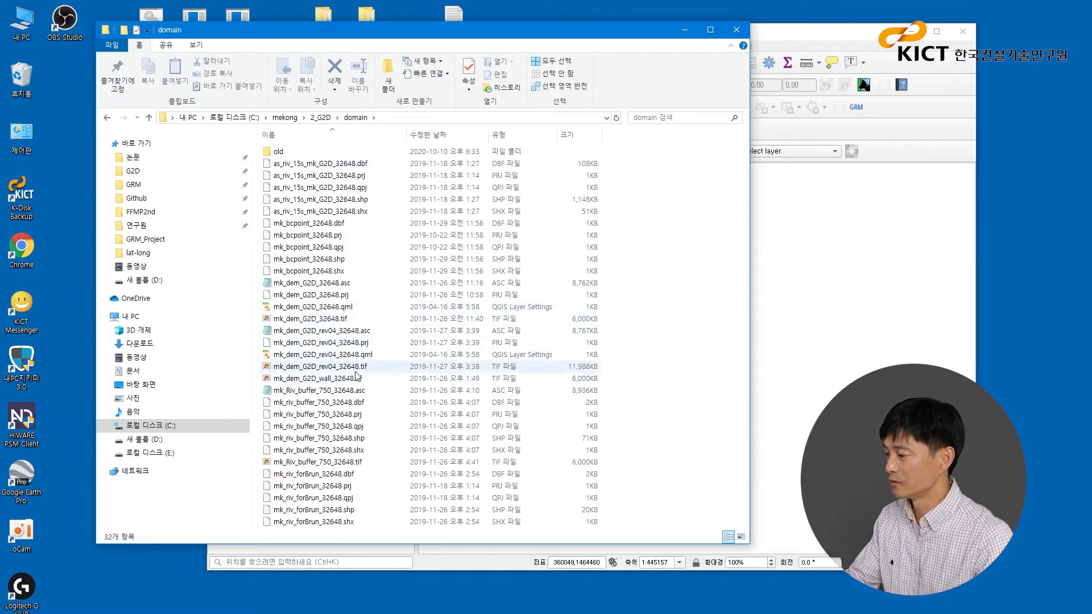
- Open the DEM file mk_dem_G2D_rev04_32648.asc from the domain folder in Notepad++
left_click(369, 368)
left_click(372, 333)
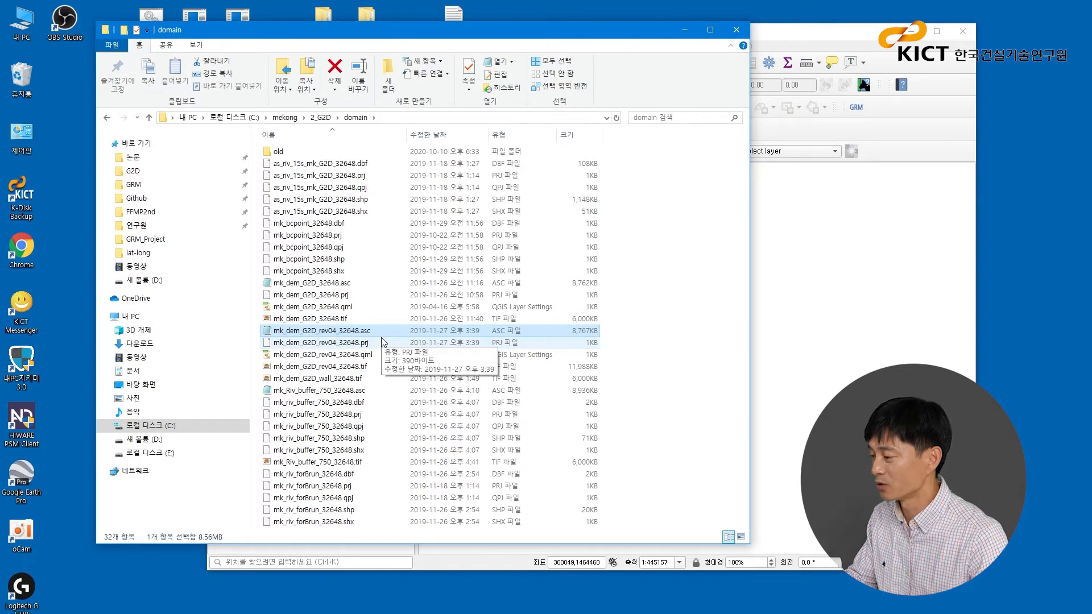
left_click(660, 276)
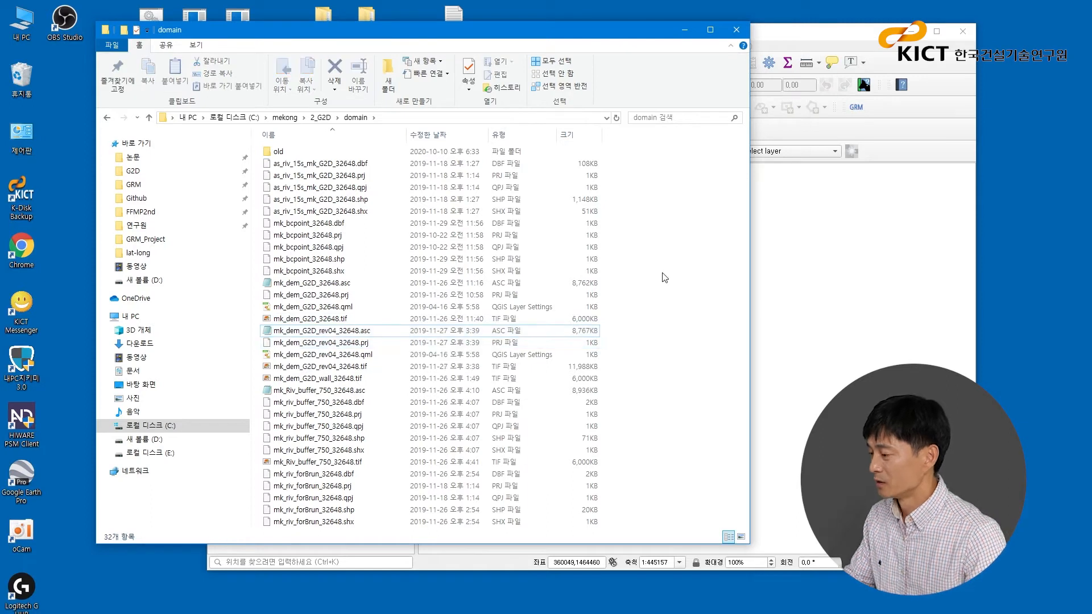
right_click(373, 335)
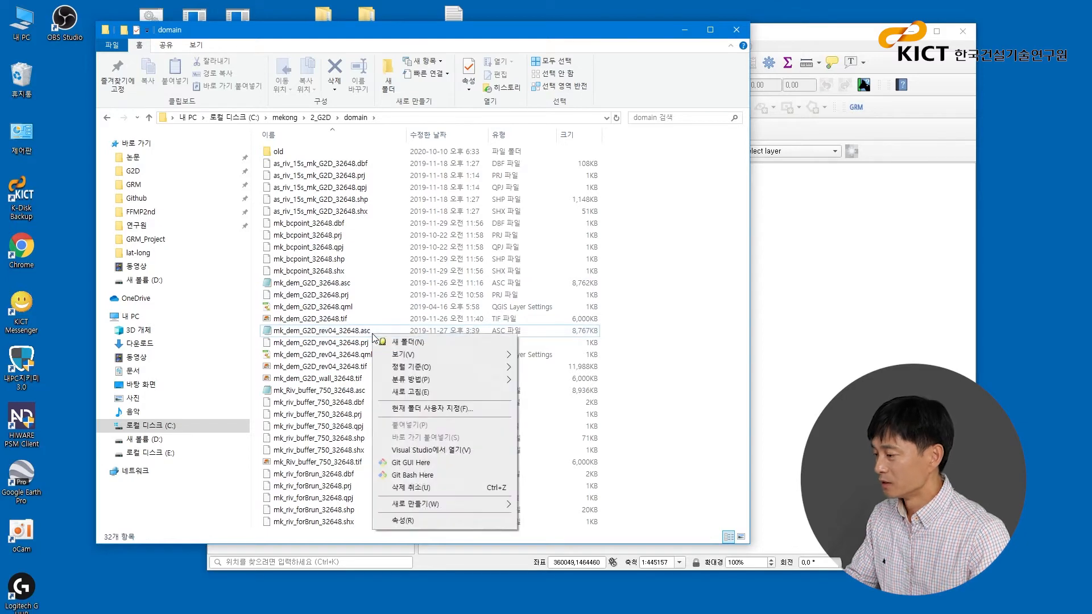
left_click(367, 332)
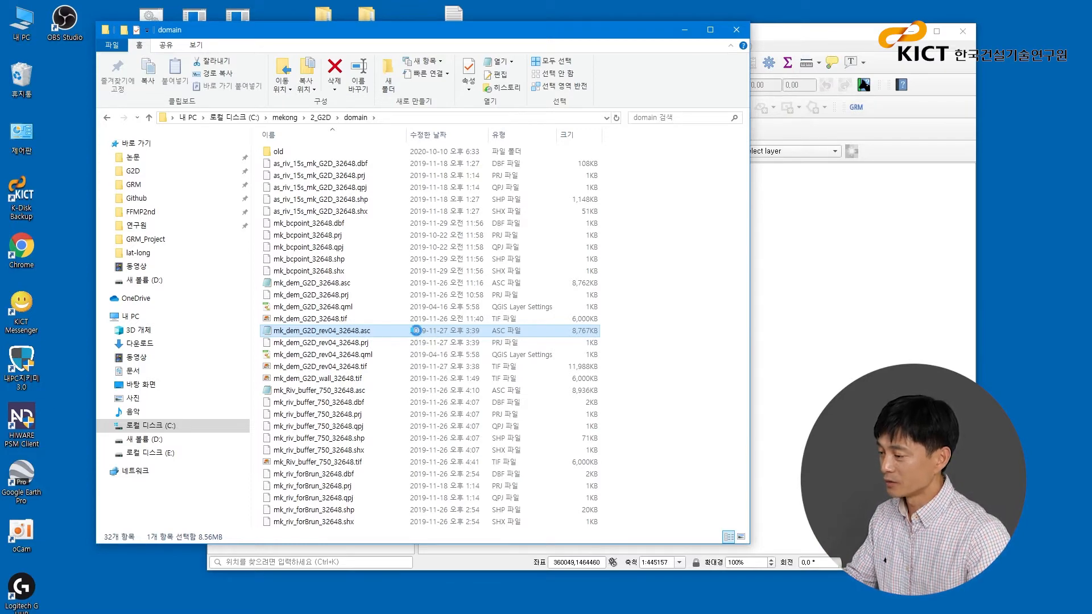
right_click(417, 331)
left_click(477, 435)
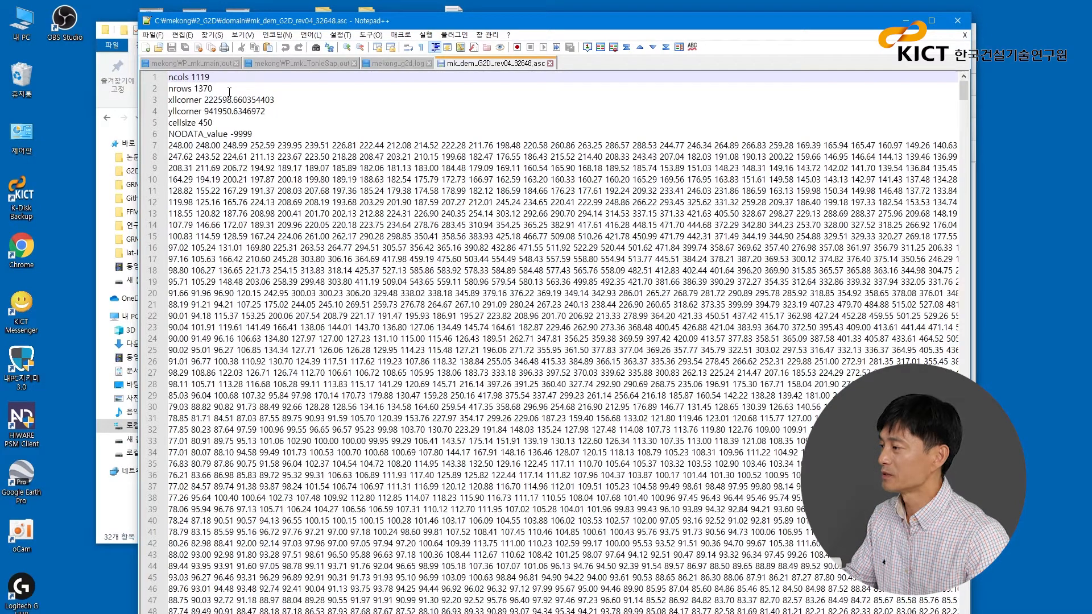
- Highlight the cellsize line in the ASC file header to examine it, and close Notepad++
left_click_drag(215, 123, 157, 125)
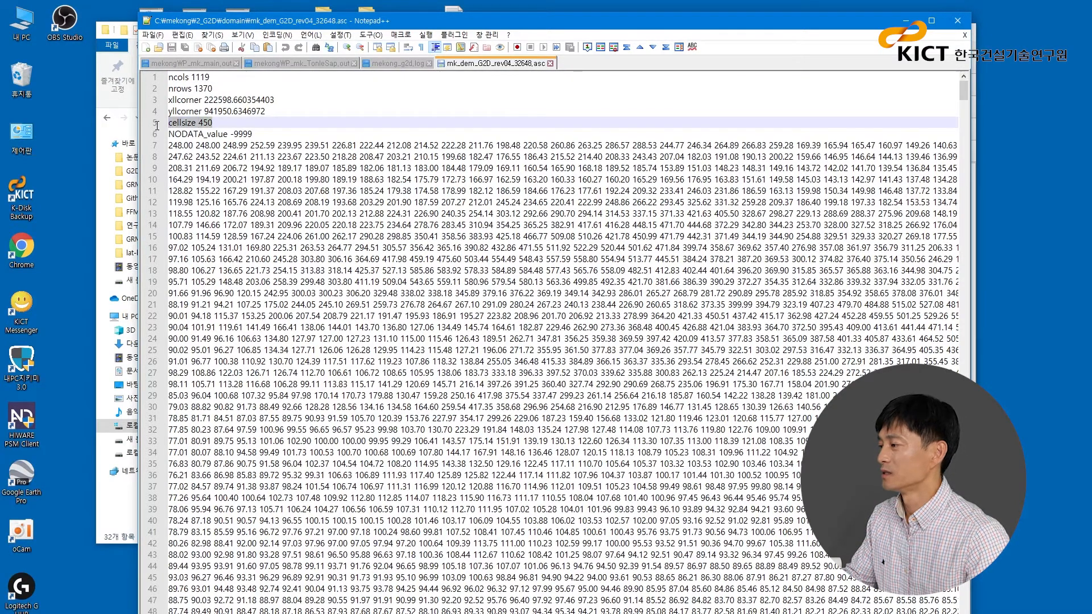
left_click(431, 116)
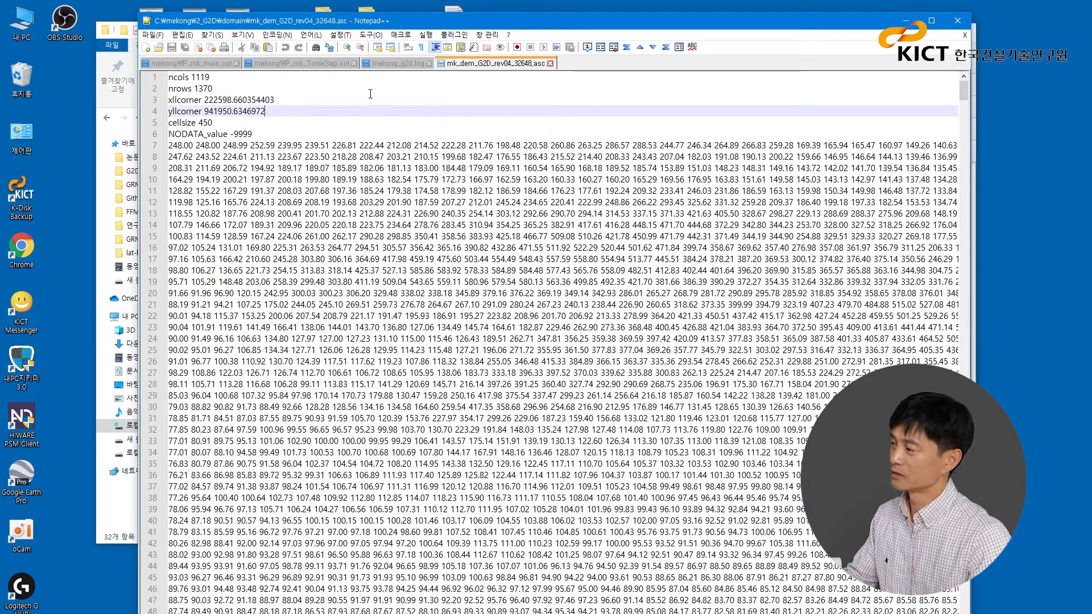
left_click(211, 47)
left_click(958, 20)
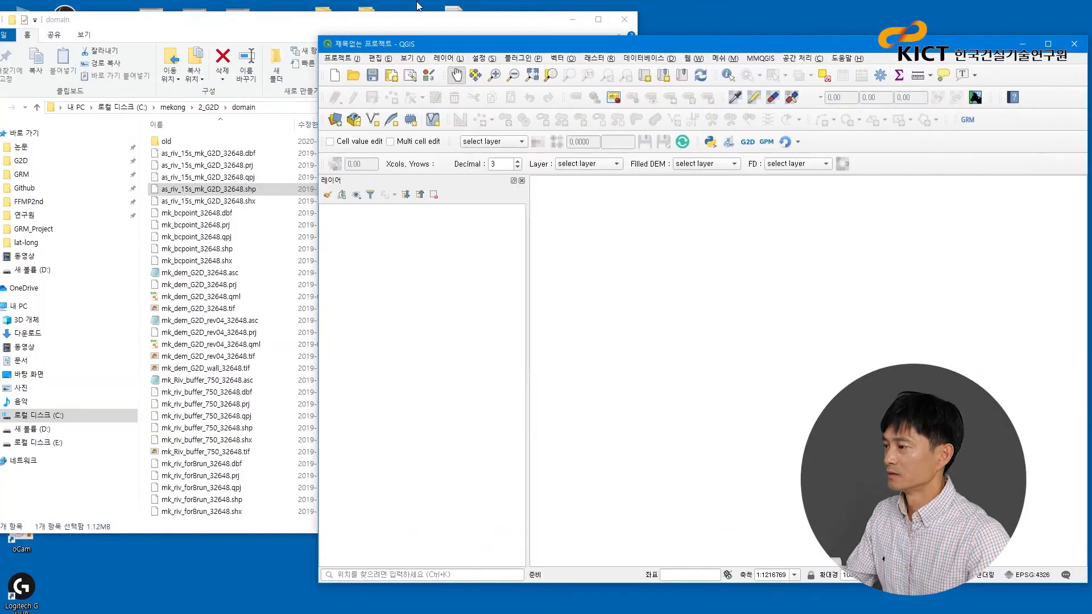
- Load mk_dem_G2D_rev04_32648.asc and as_riv_15s_mk_G2D_32648.shp from the domain folder into QGIS as layers, and maximize QGIS
left_click(423, 21)
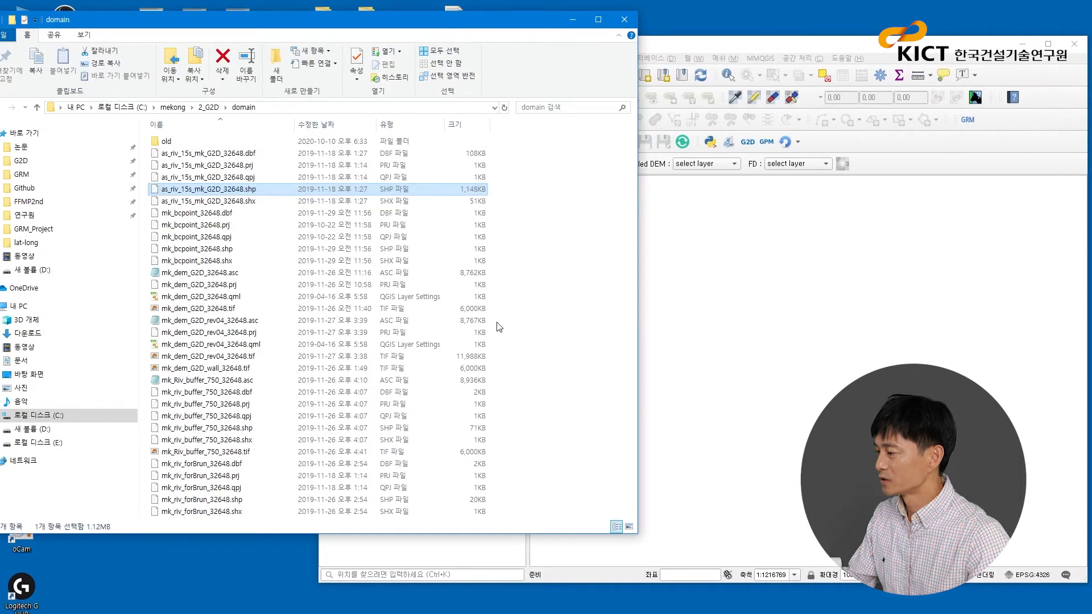
left_click(233, 321)
left_click_drag(236, 336, 756, 283)
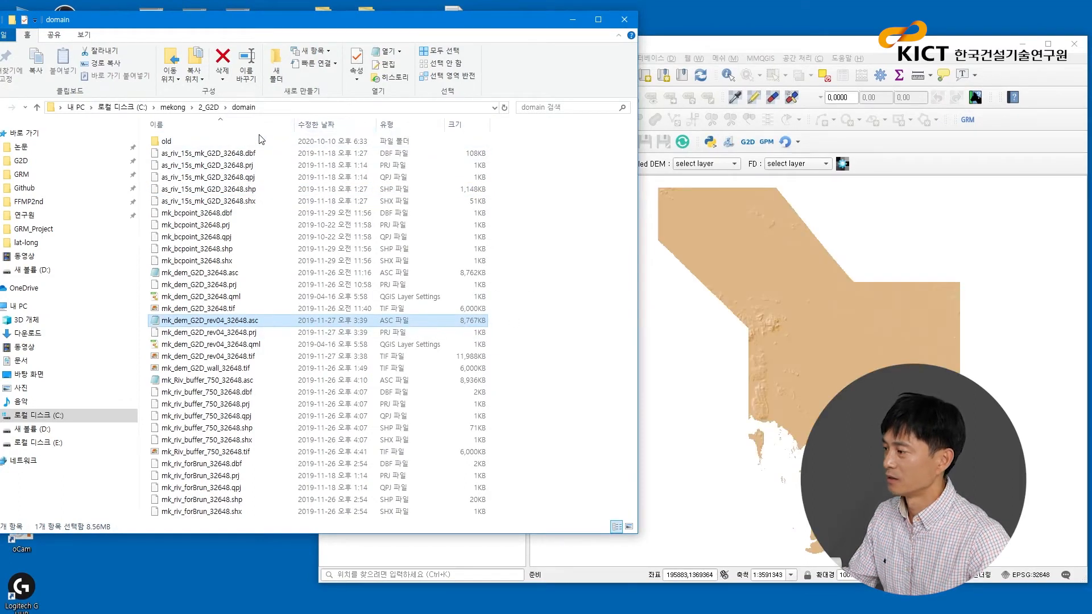
left_click_drag(239, 189, 791, 340)
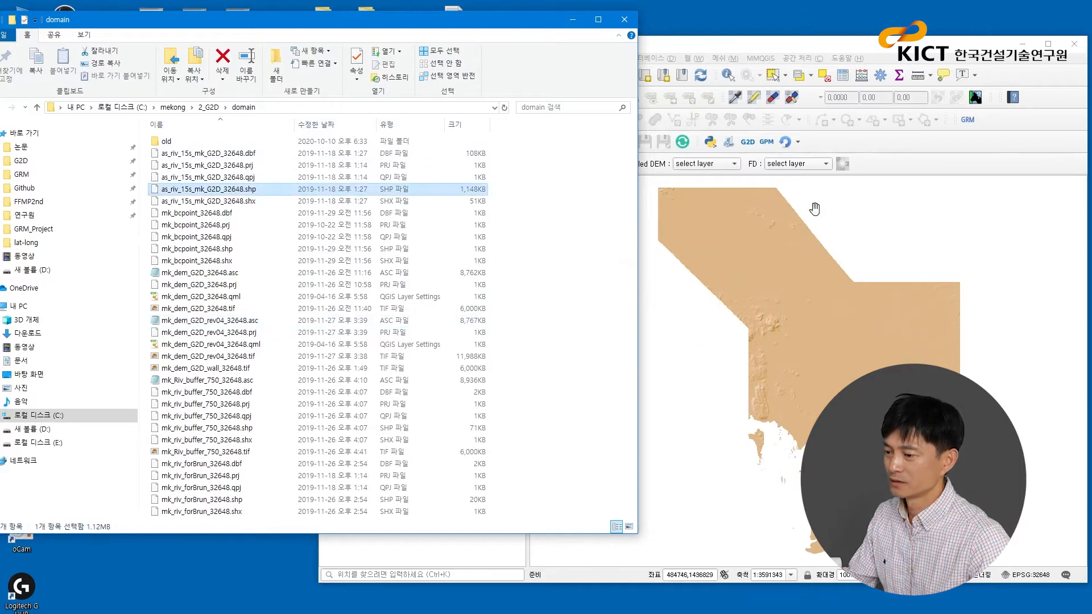
left_click(853, 46)
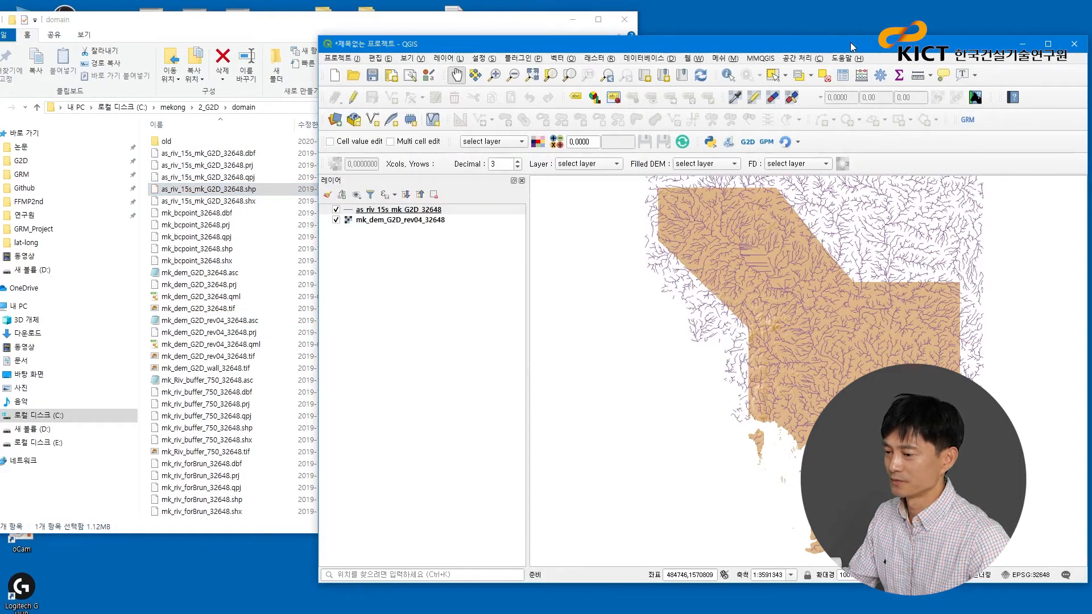
double_click(851, 42)
left_click_drag(681, 332, 638, 347)
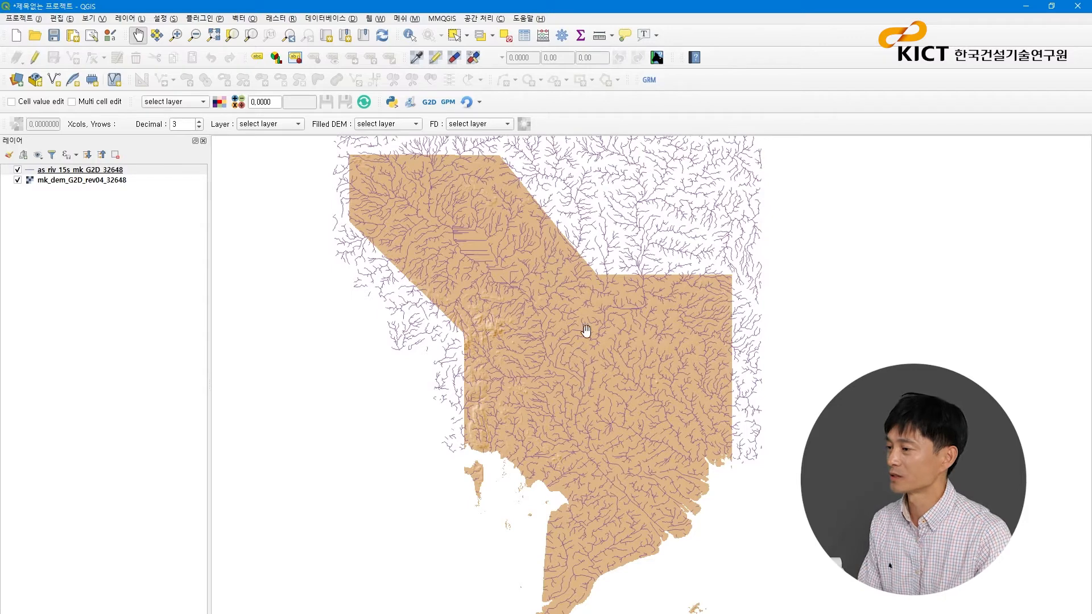
- Create a new QGIS-G2D project named mekong_g2d.g2p in C:\mekong\2_G2D\G2D_Project
left_click(432, 106)
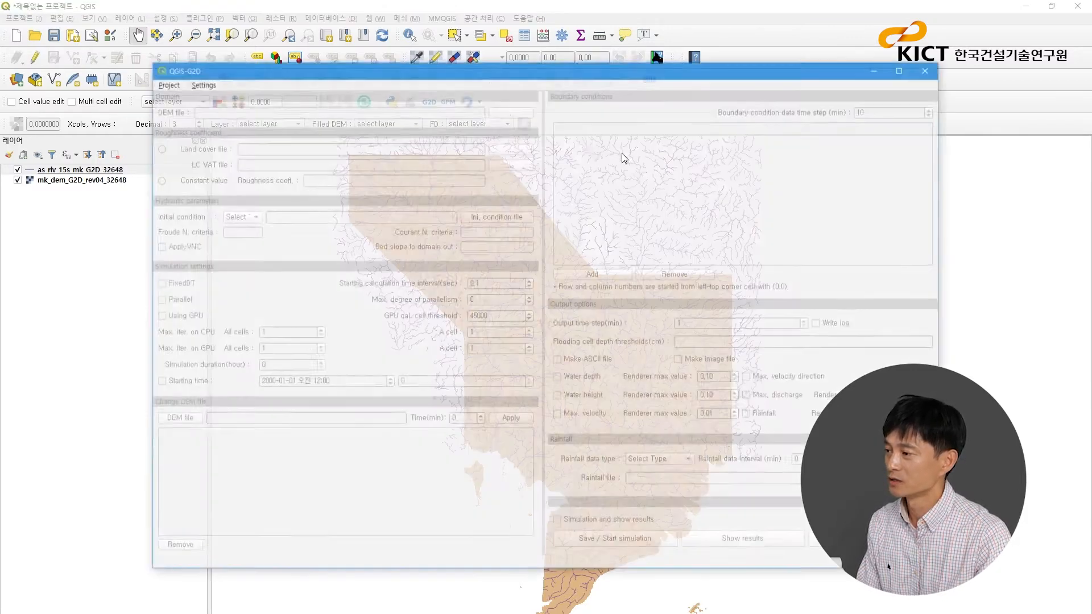
mouse_move(700, 78)
left_mouse_down()
mouse_move(744, 85)
mouse_move(699, 71)
left_mouse_up()
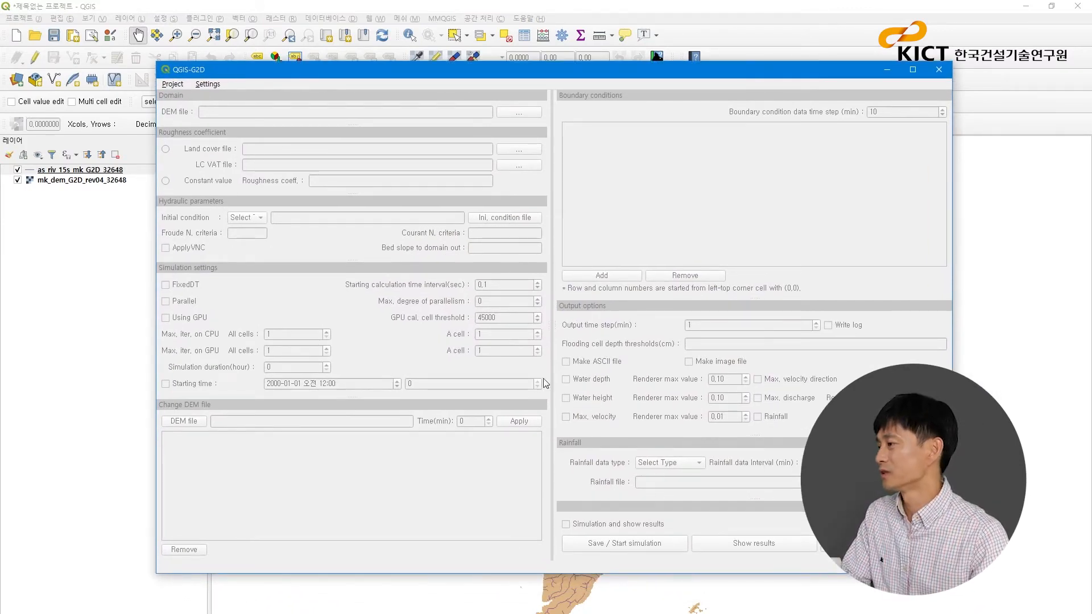
left_click(173, 84)
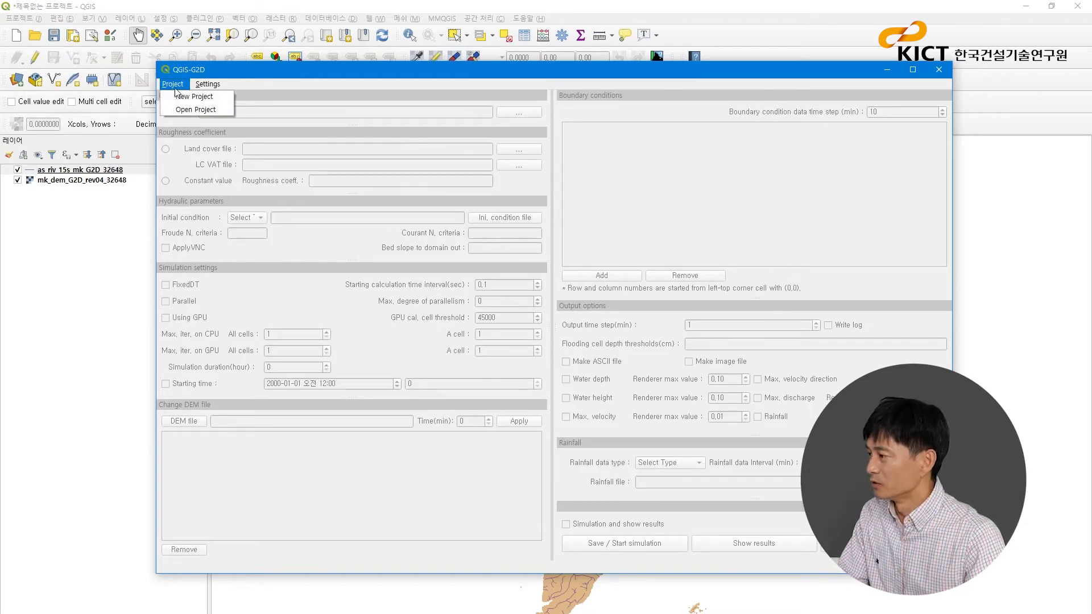
left_click(184, 101)
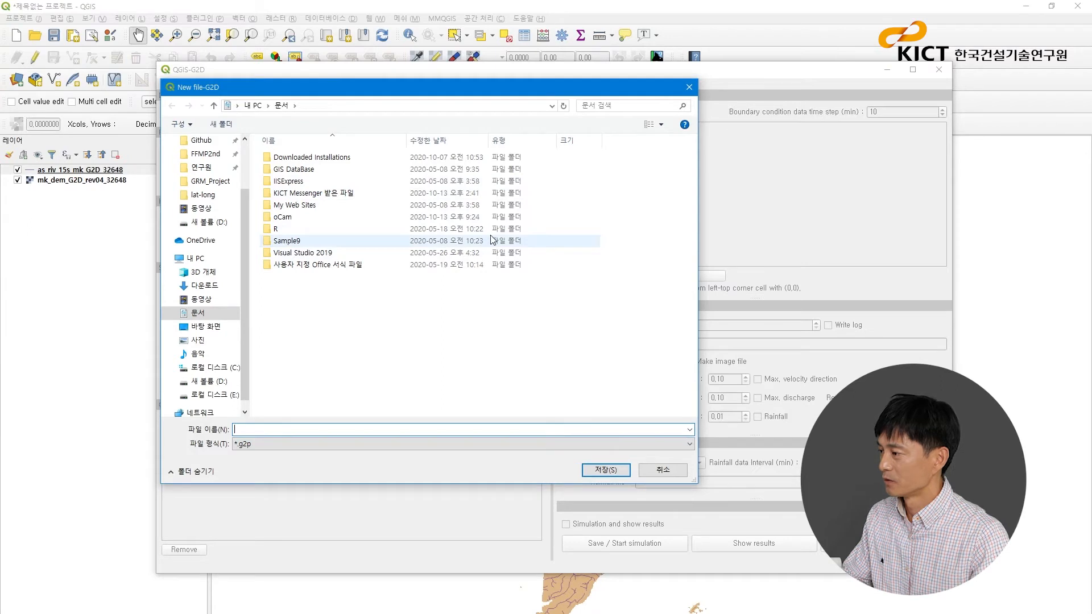
left_click(228, 370)
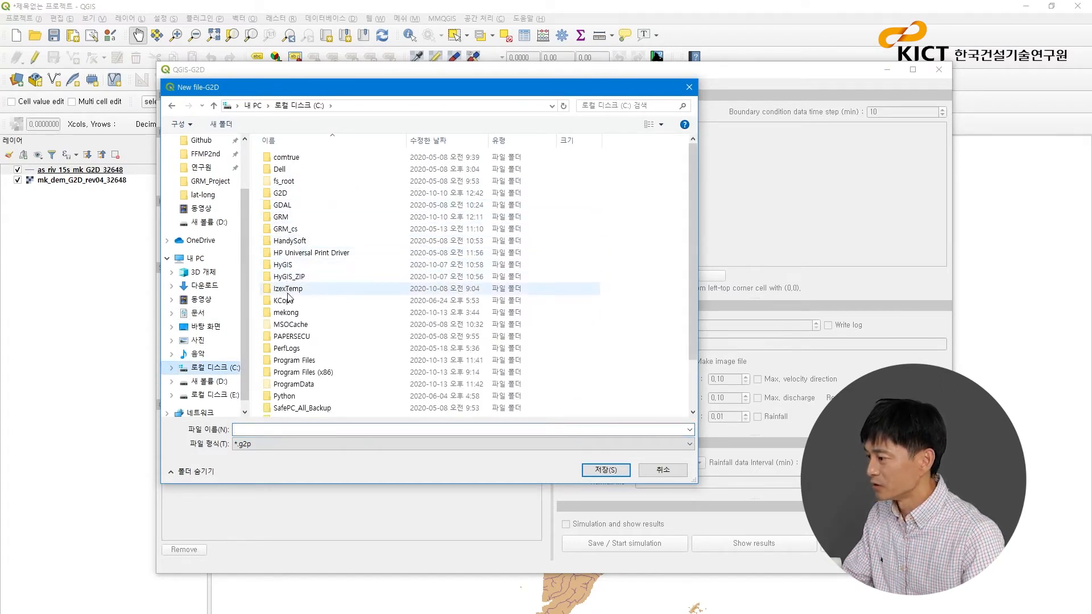
double_click(286, 312)
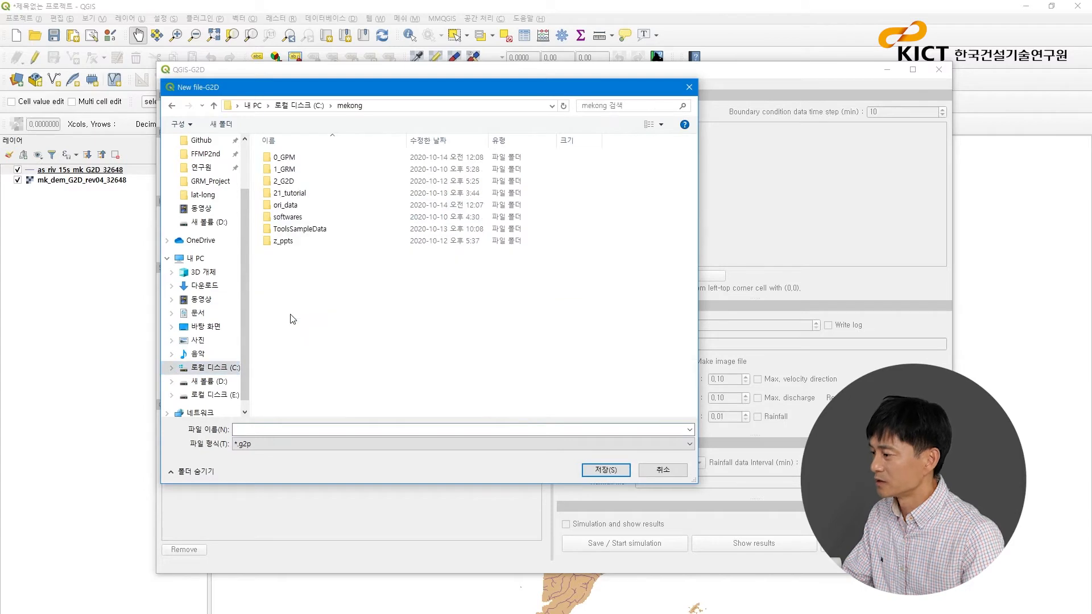
double_click(295, 181)
double_click(300, 182)
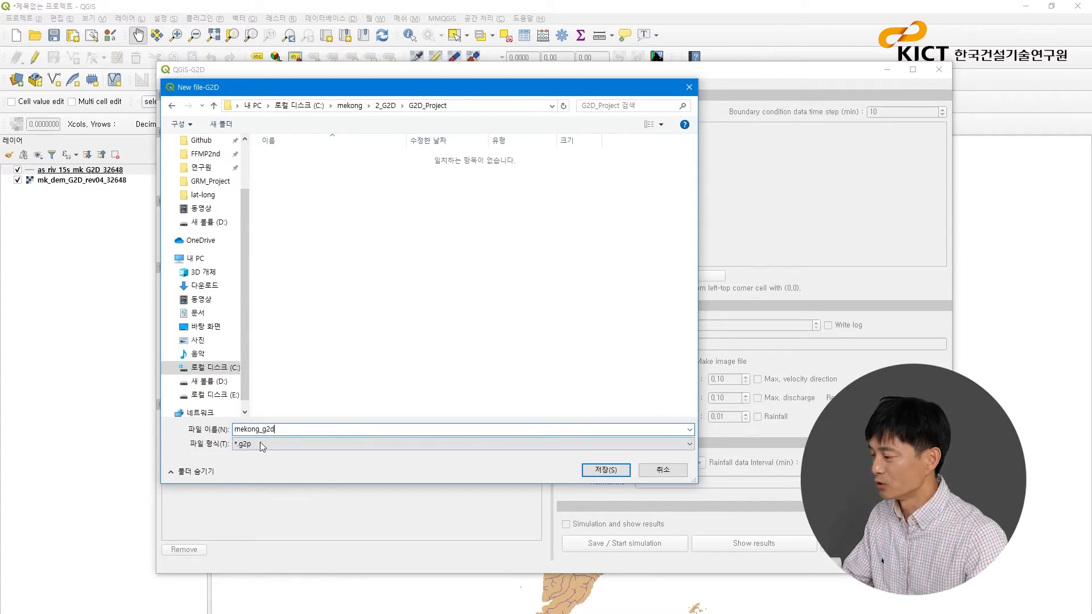
left_click(605, 471)
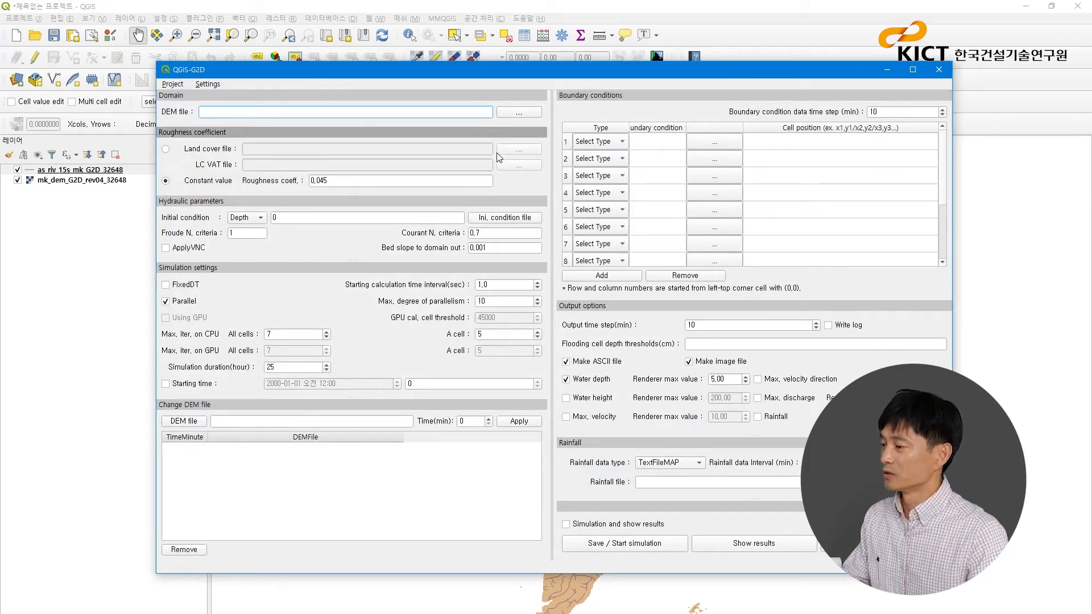
- Set mk_dem_G2D_rev04_32648.asc from the 2_G2D domain folder as the project's domain DEM file
left_click(525, 112)
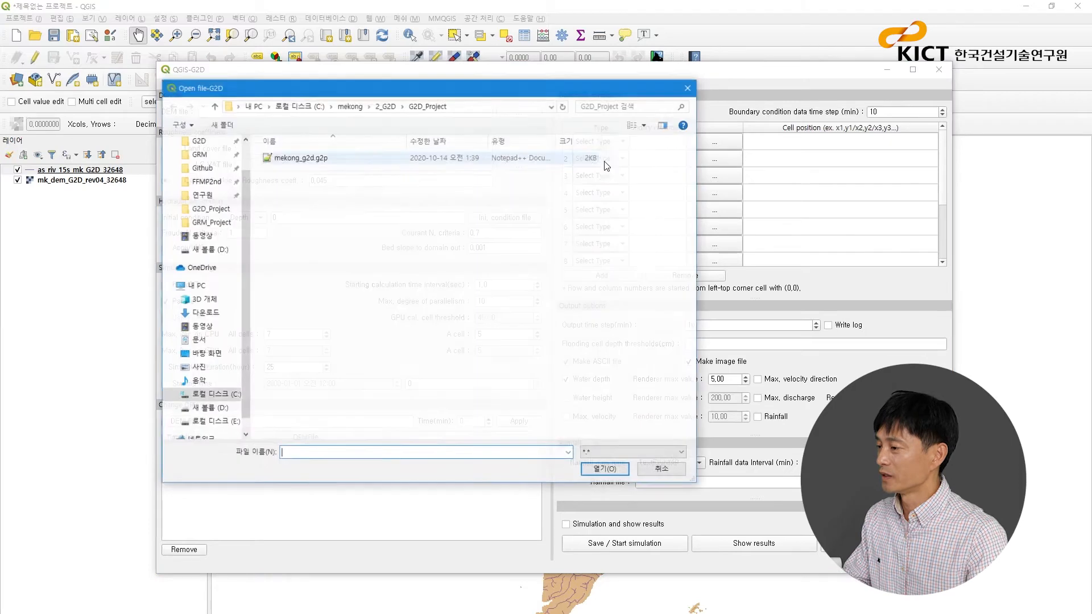
left_click(386, 105)
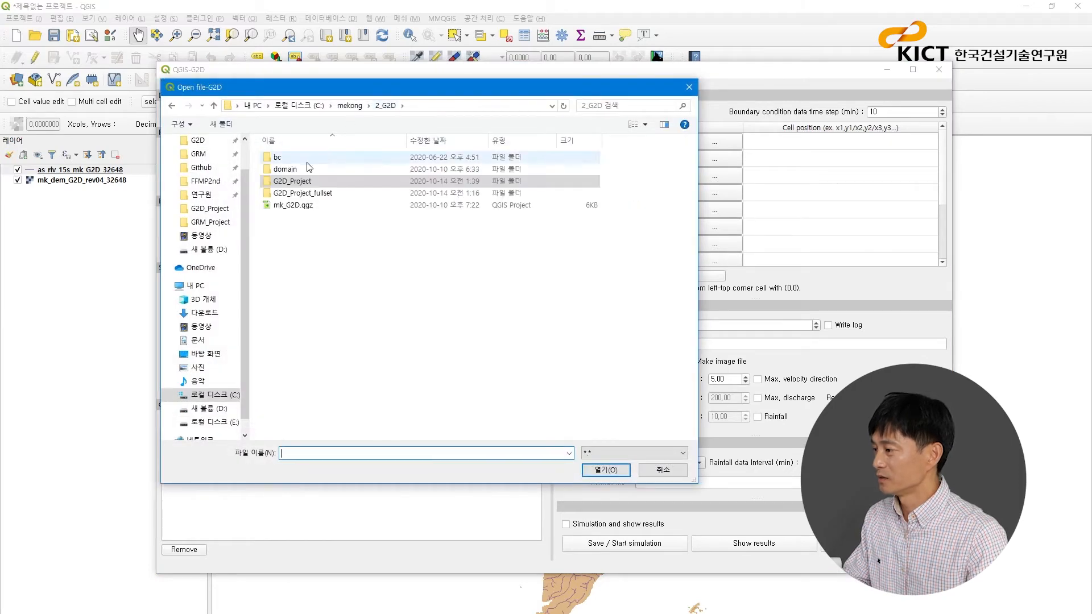
double_click(290, 169)
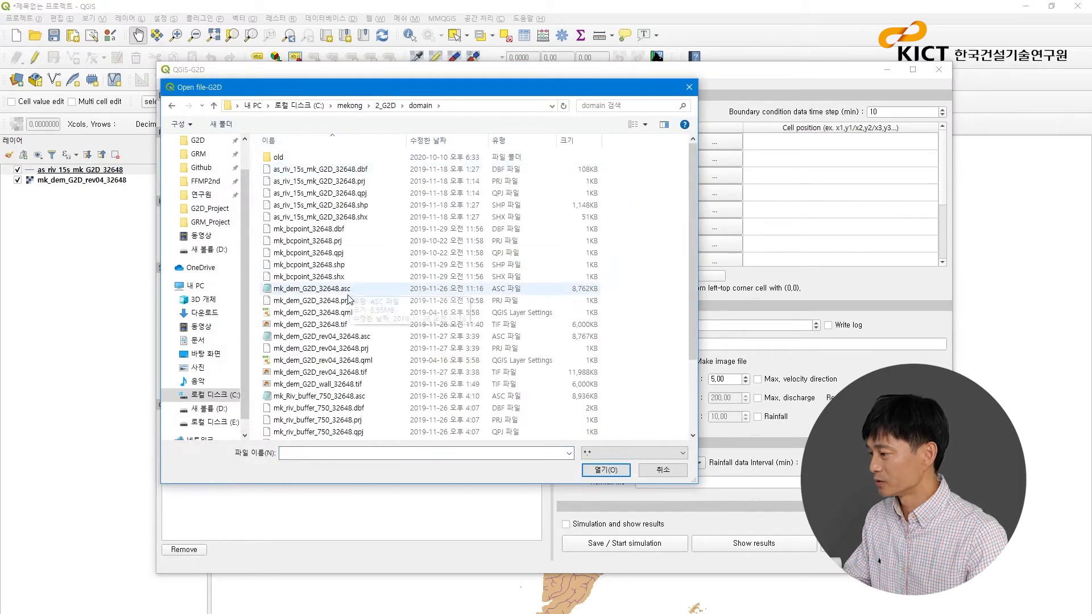
left_click(363, 338)
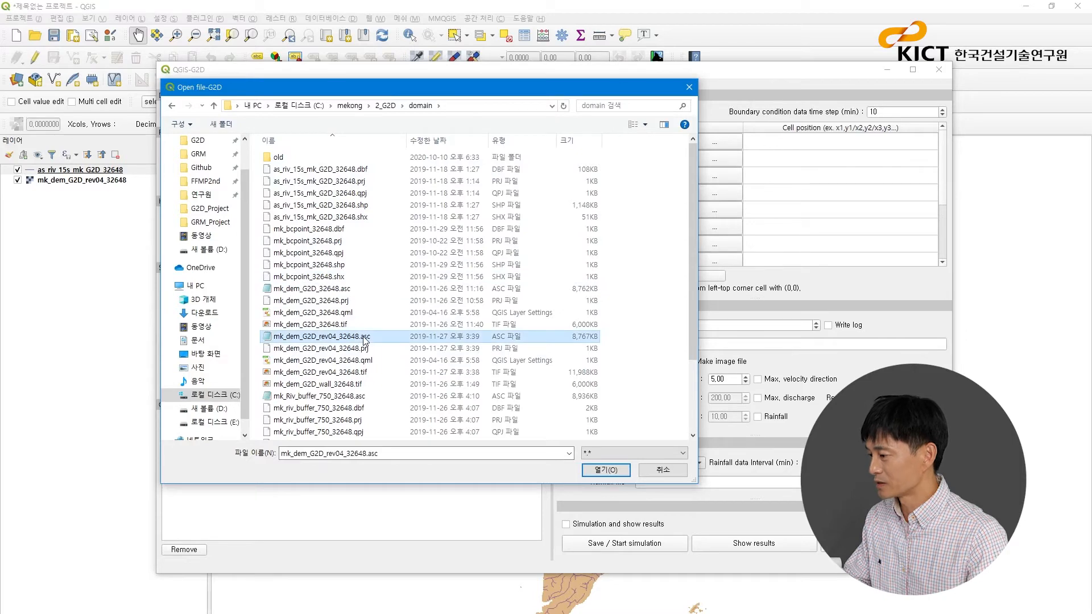
left_click(605, 470)
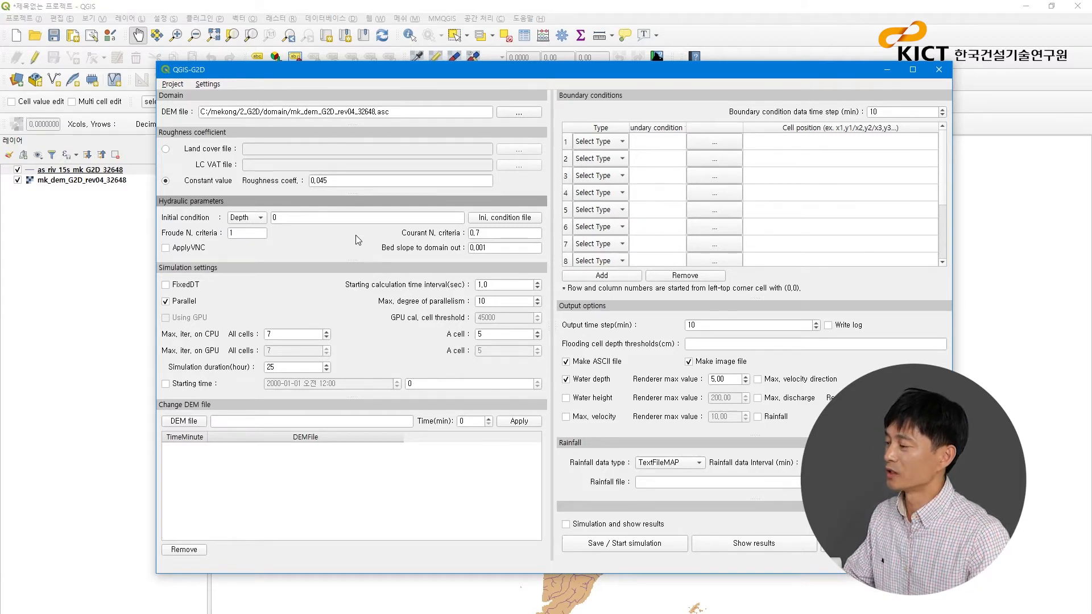
- Examine the initial condition, Froude and Courant criteria, bed slope to domain out, starting calculation time interval and parallelism settings
left_click(263, 219)
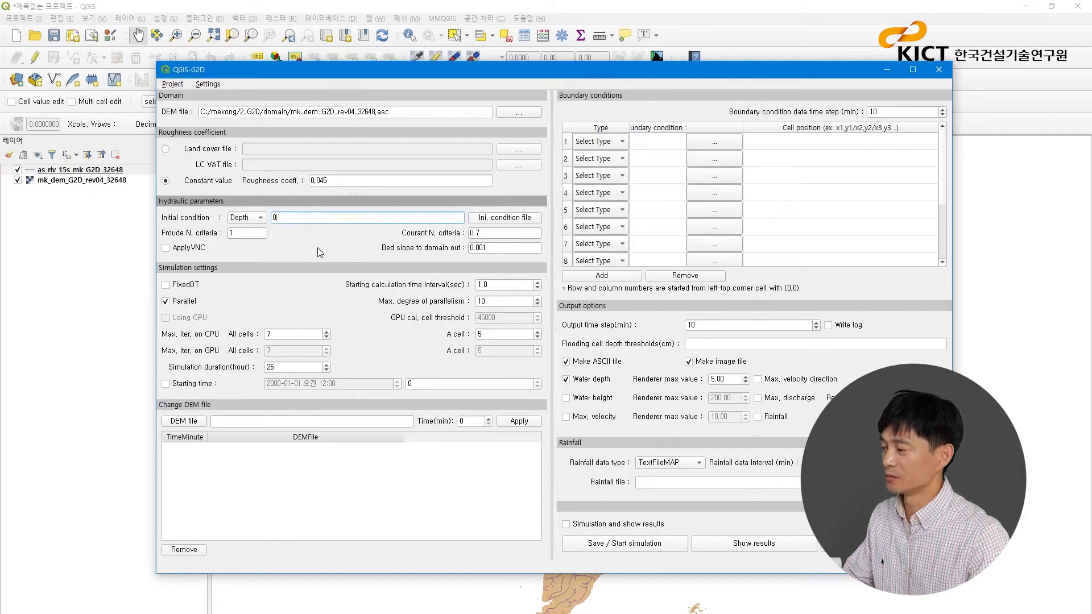
left_click(253, 232)
left_click(499, 235)
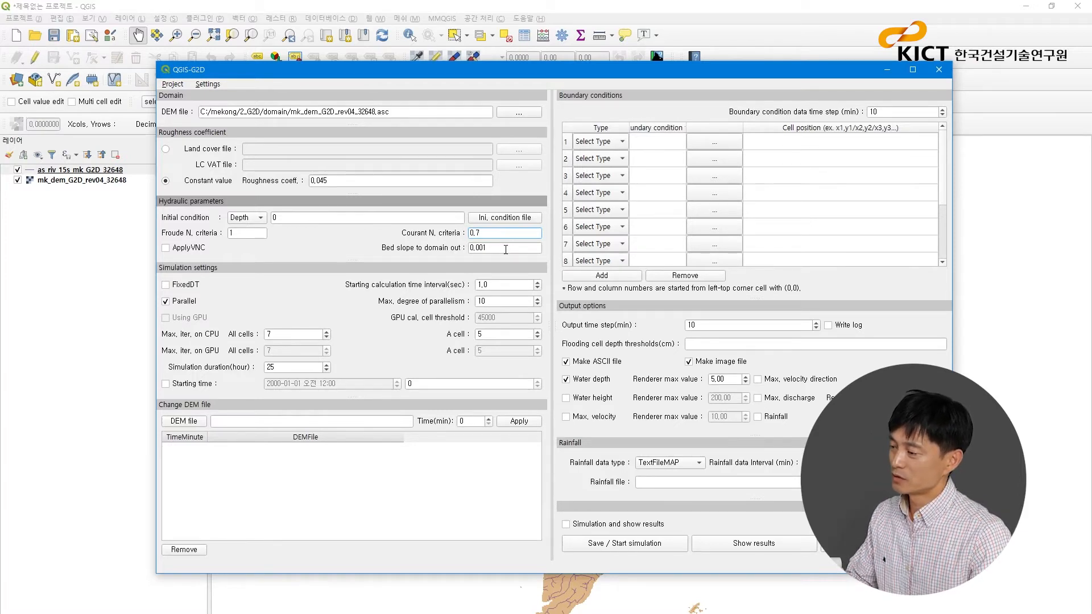
left_click(505, 250)
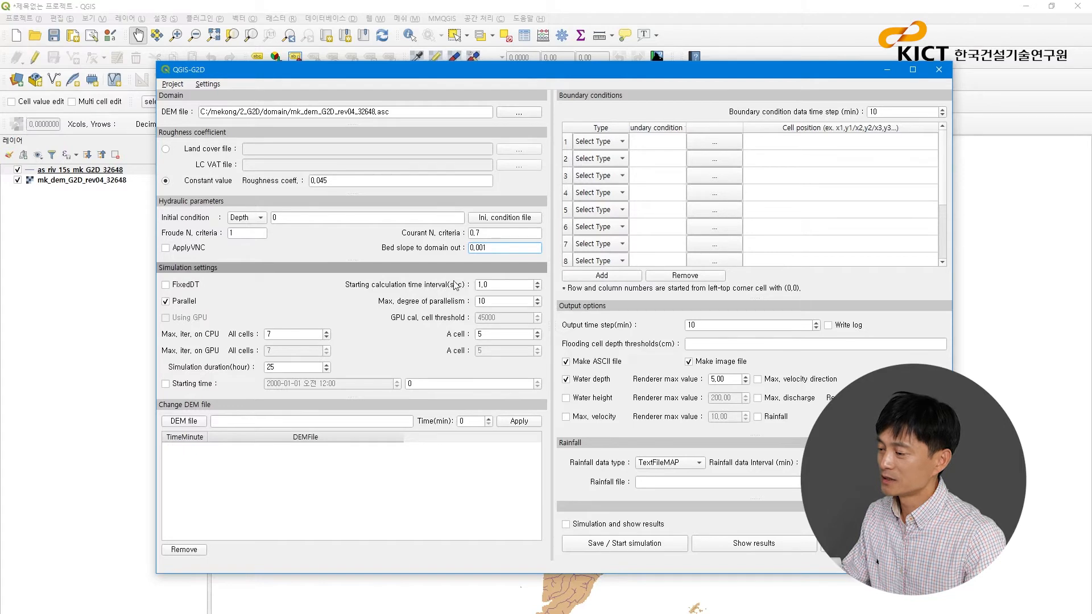
left_click(497, 284)
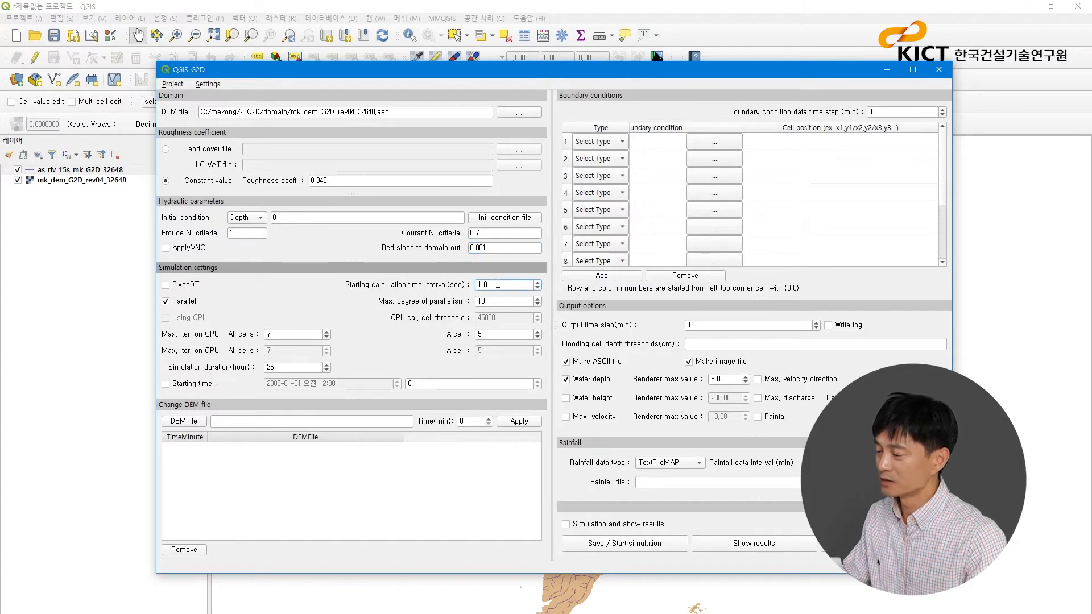
left_click_drag(498, 284, 477, 285)
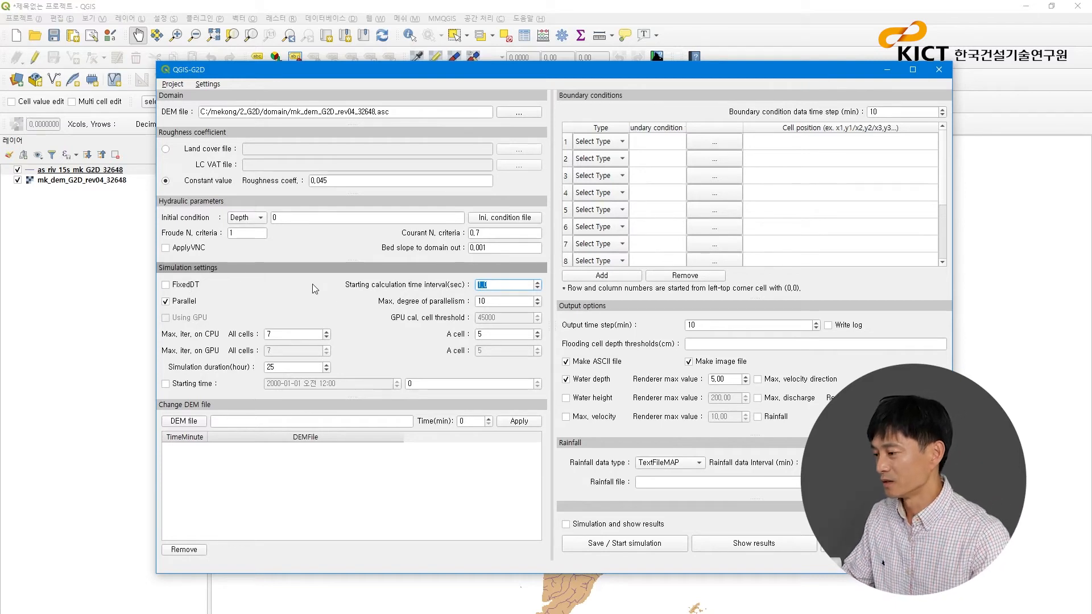
left_click(508, 302)
left_click(515, 287)
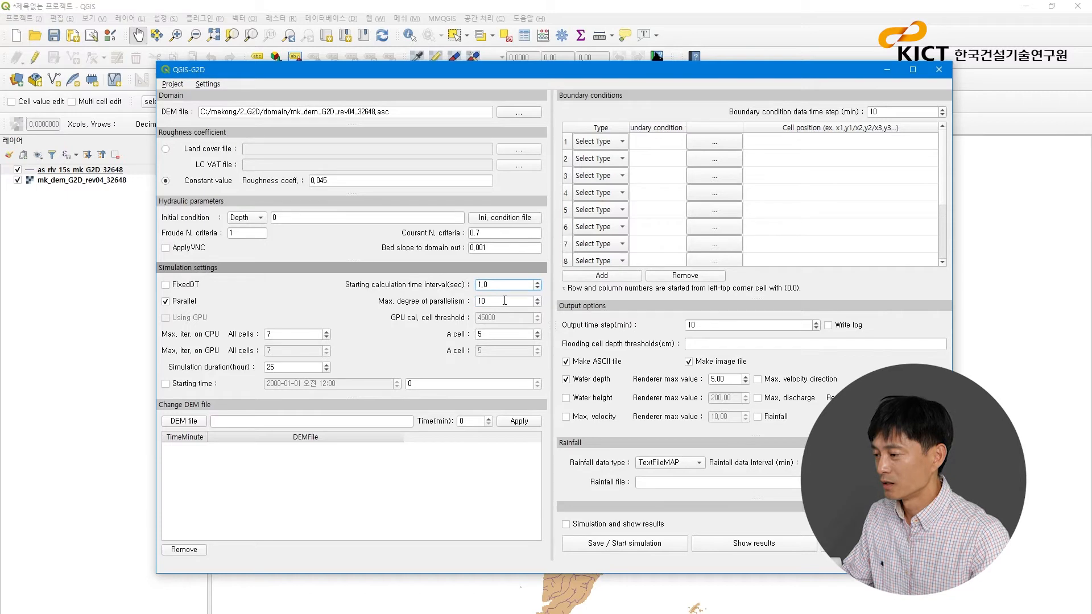
- Check the CPU's logical processor count in Task Manager's performance view, close it, and set the maximum degree of parallelism to 20
left_click(504, 300)
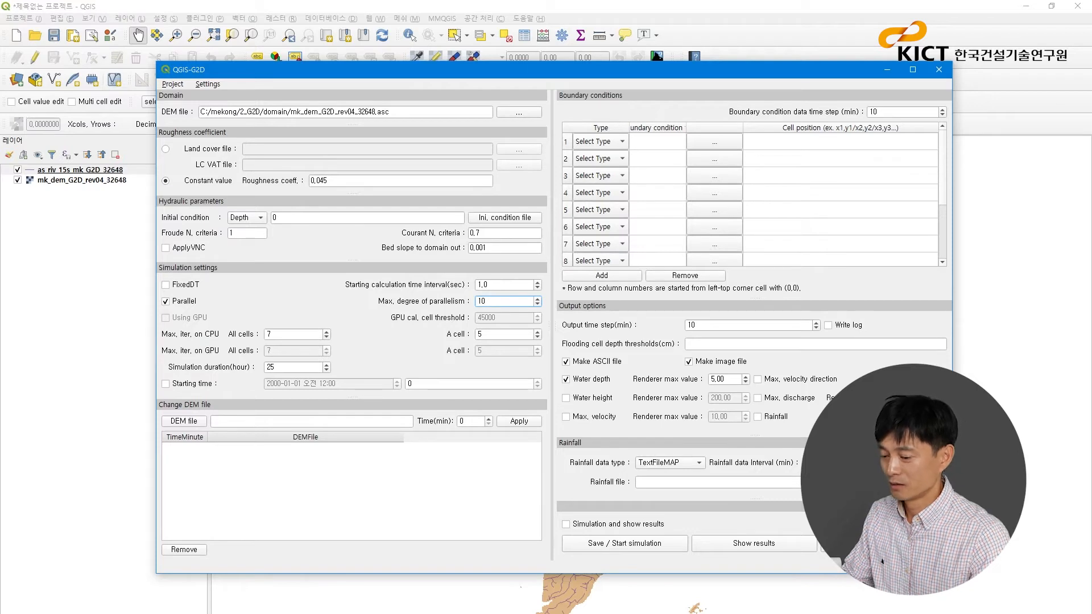
right_click(909, 613)
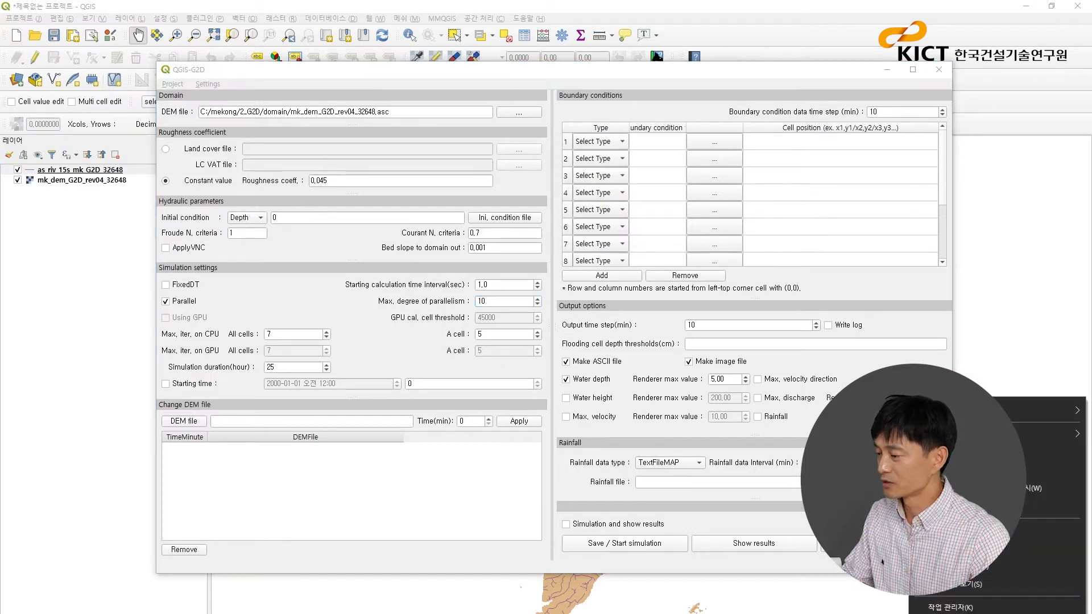
left_click(950, 607)
right_click(909, 613)
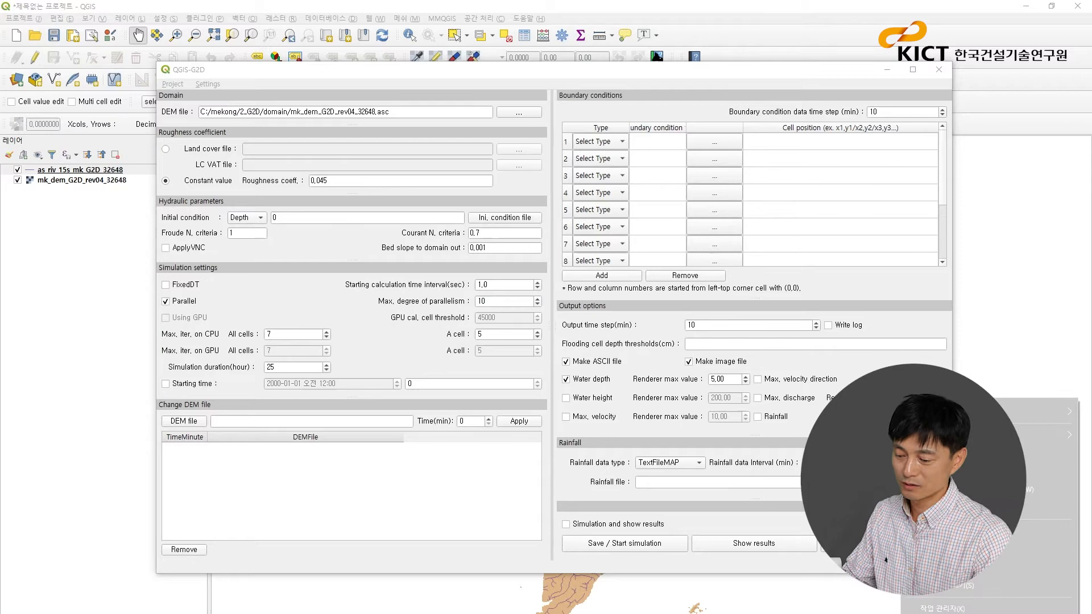
left_click(938, 607)
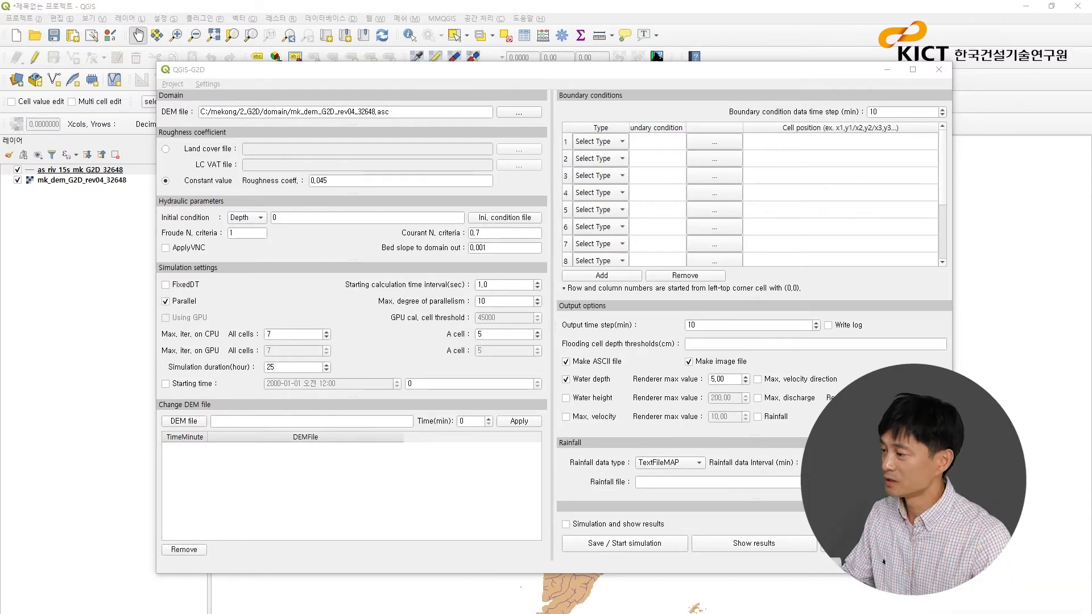
left_click(244, 158)
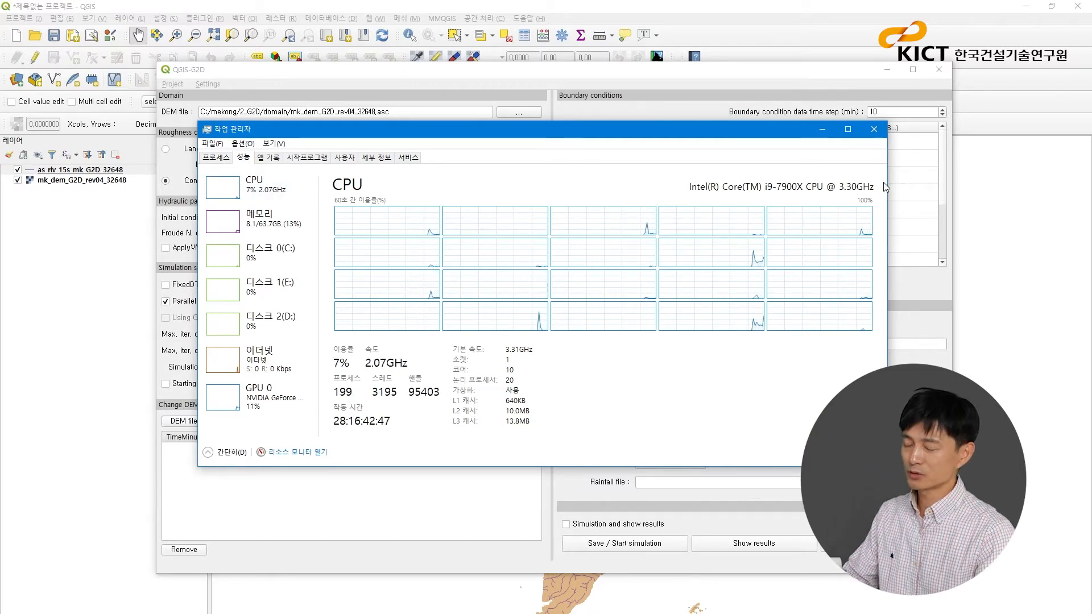
left_click(875, 129)
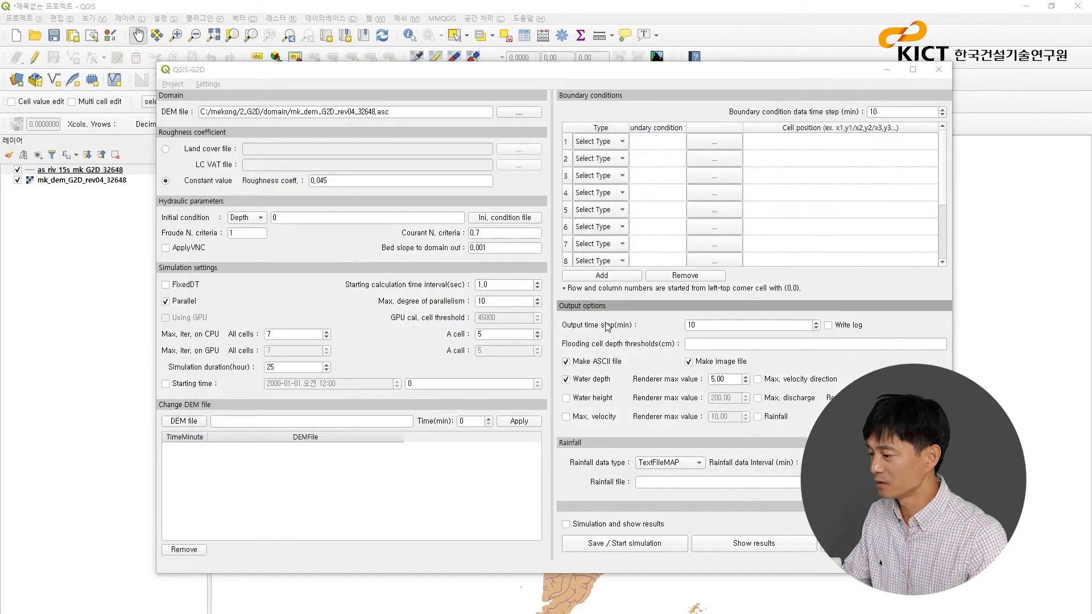
type("20")
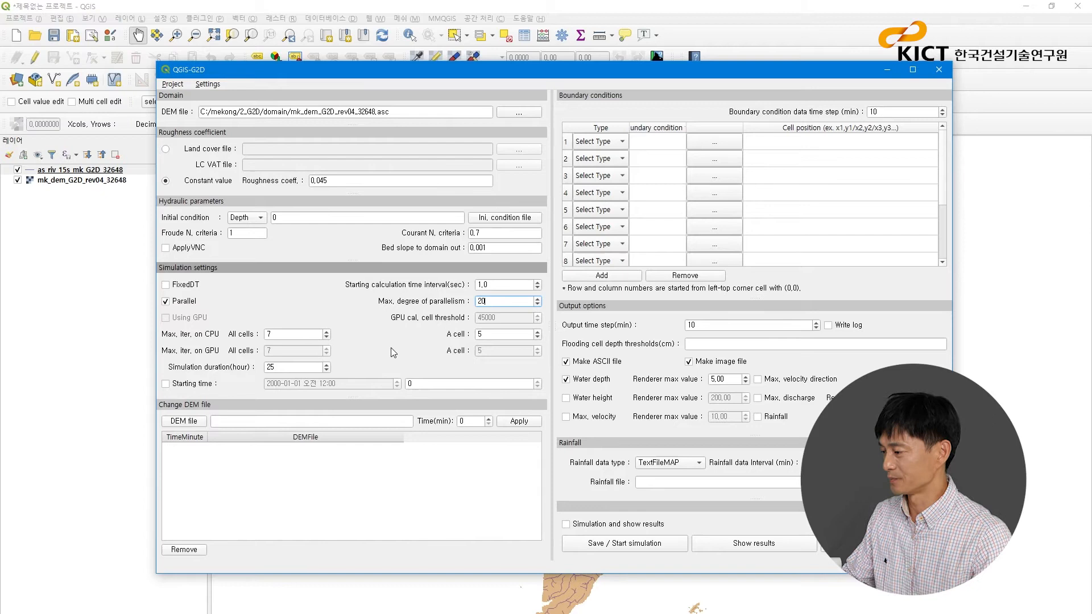
- Set the simulation duration to 3648 hours and the boundary condition data time step to 1440 minutes
left_click_drag(589, 69, 575, 68)
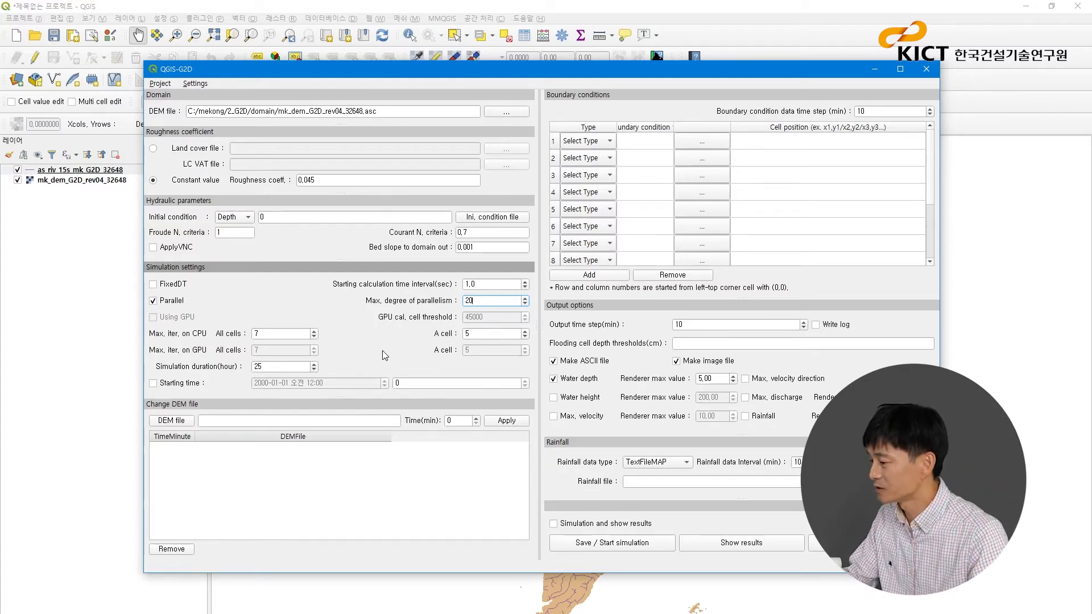
double_click(278, 368)
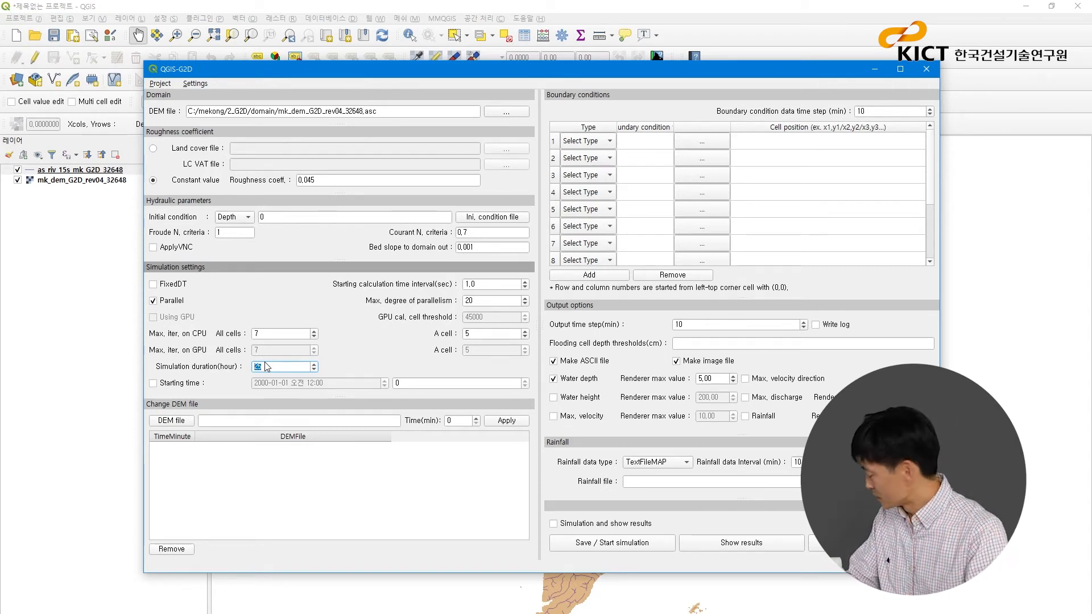
type("3")
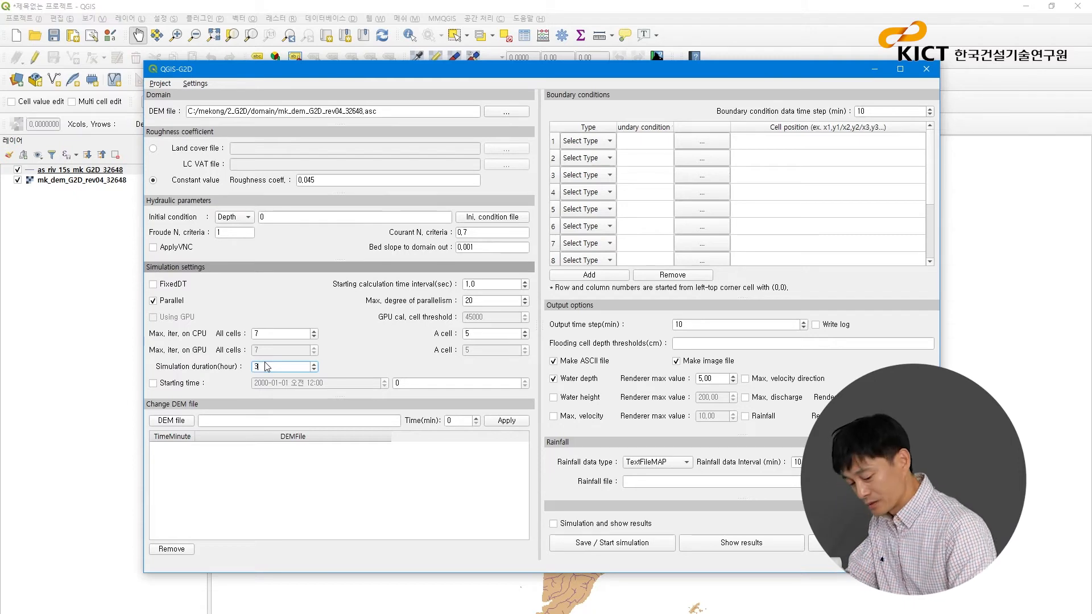
type("648")
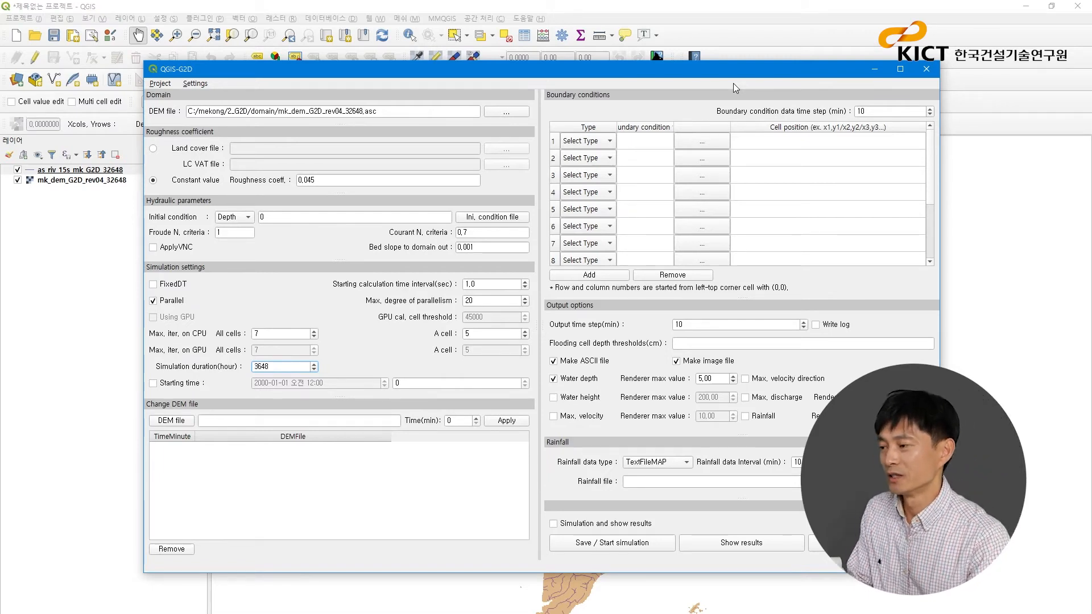
double_click(862, 111)
type("1440")
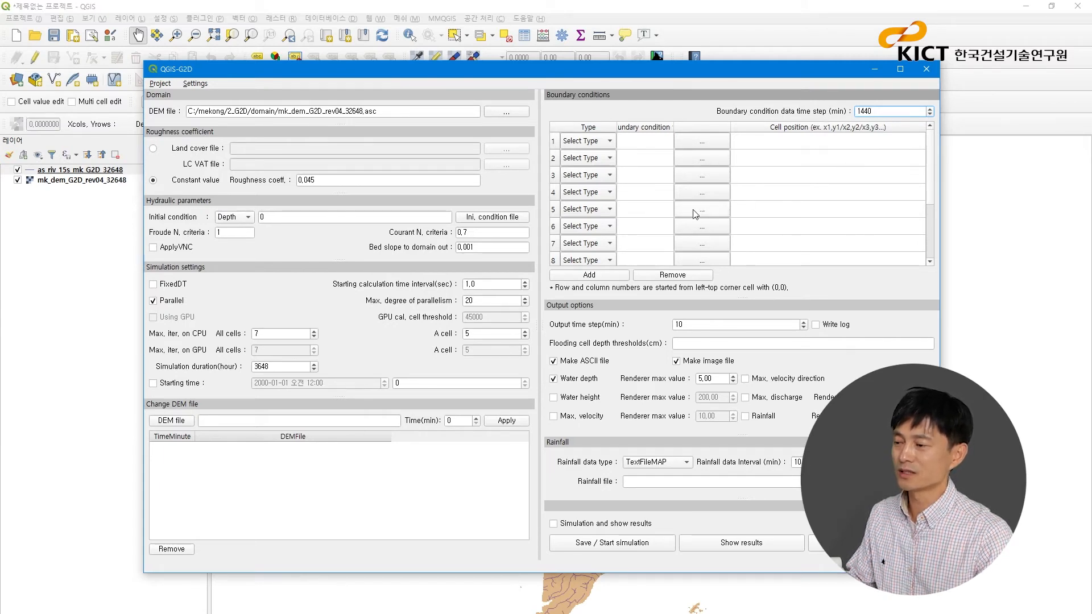
- Set the type of boundary conditions 1 and 2 to Discharge
left_click(610, 142)
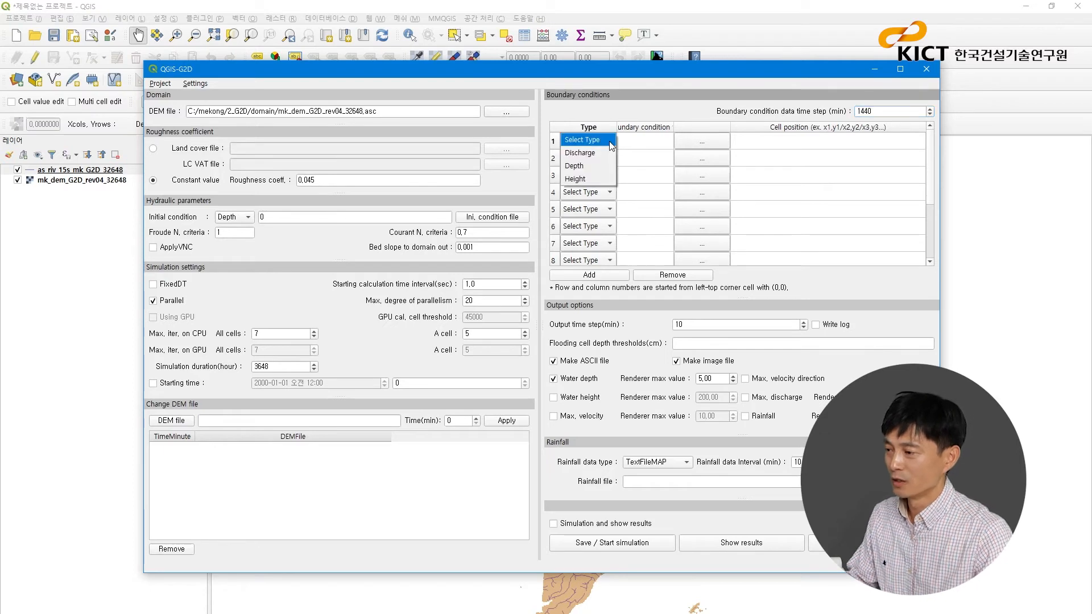
left_click(603, 153)
left_click(610, 158)
left_click(585, 170)
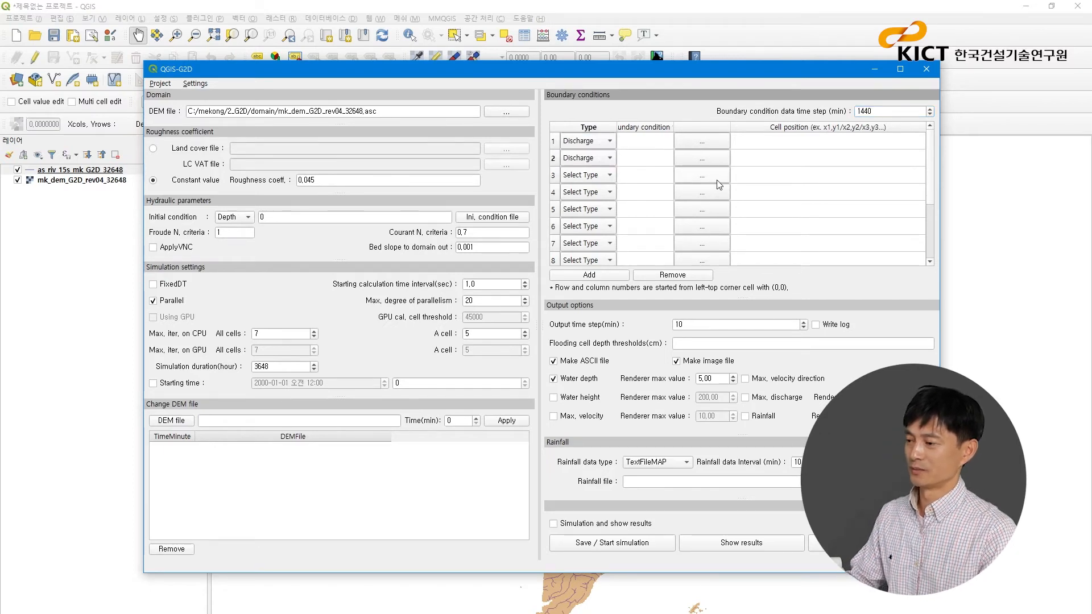
- Assign mekongWP_mk_main.out and mekongWP_mk_TonleSap.out from the bc folder to boundary conditions 1 and 2, and widen the file column
left_click(714, 146)
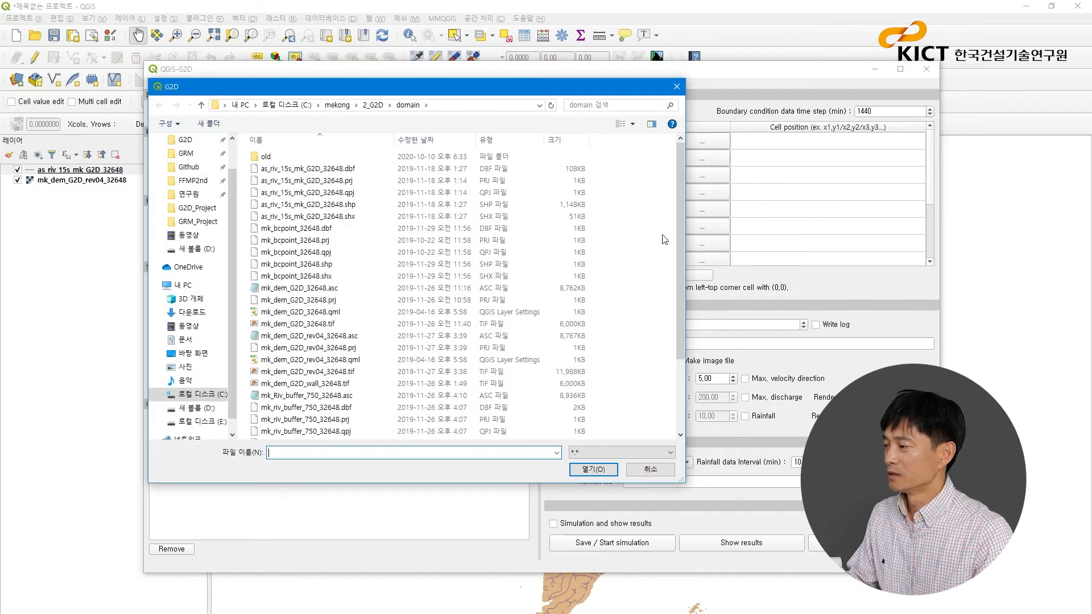
left_click(373, 106)
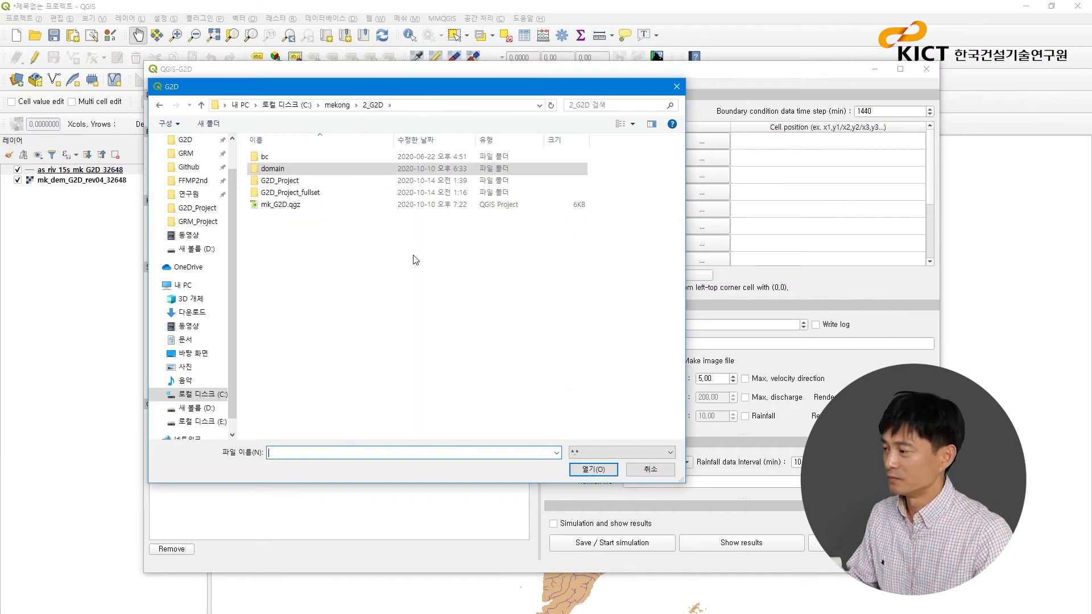
double_click(276, 158)
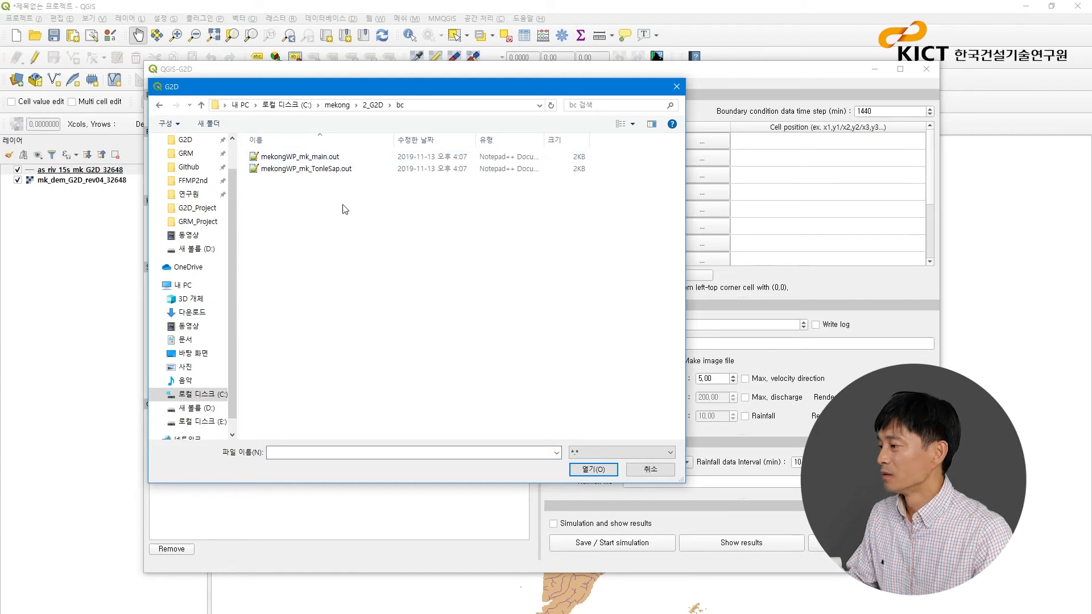
double_click(340, 158)
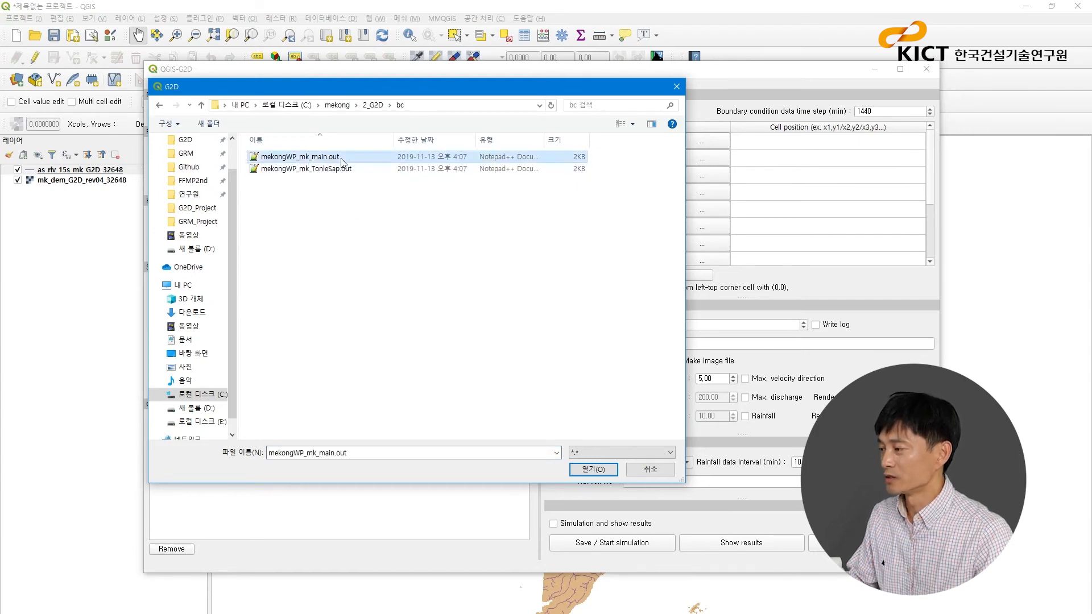
left_click(708, 160)
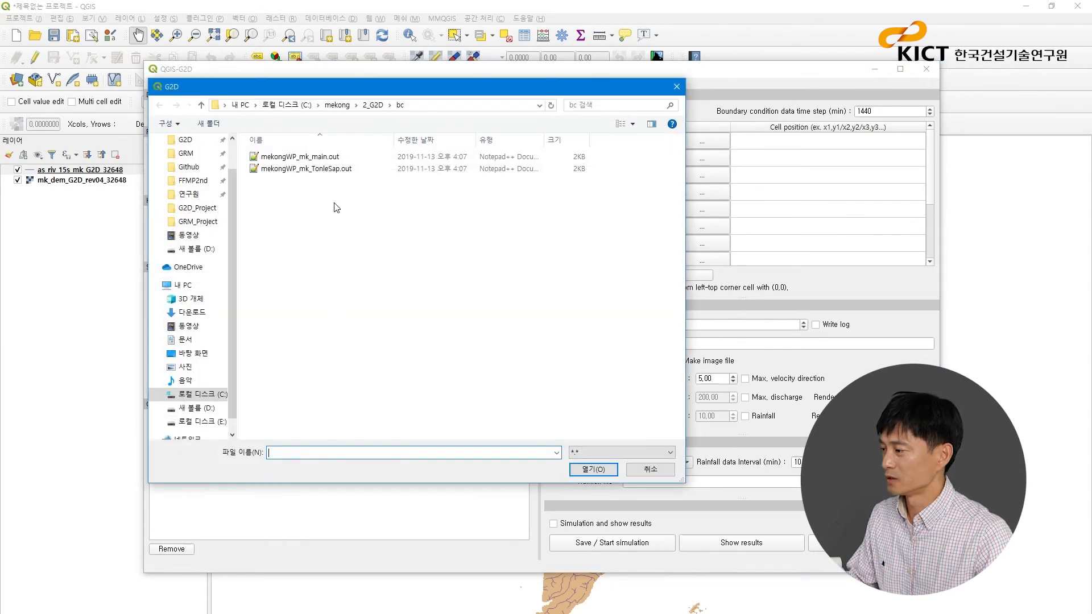
double_click(321, 169)
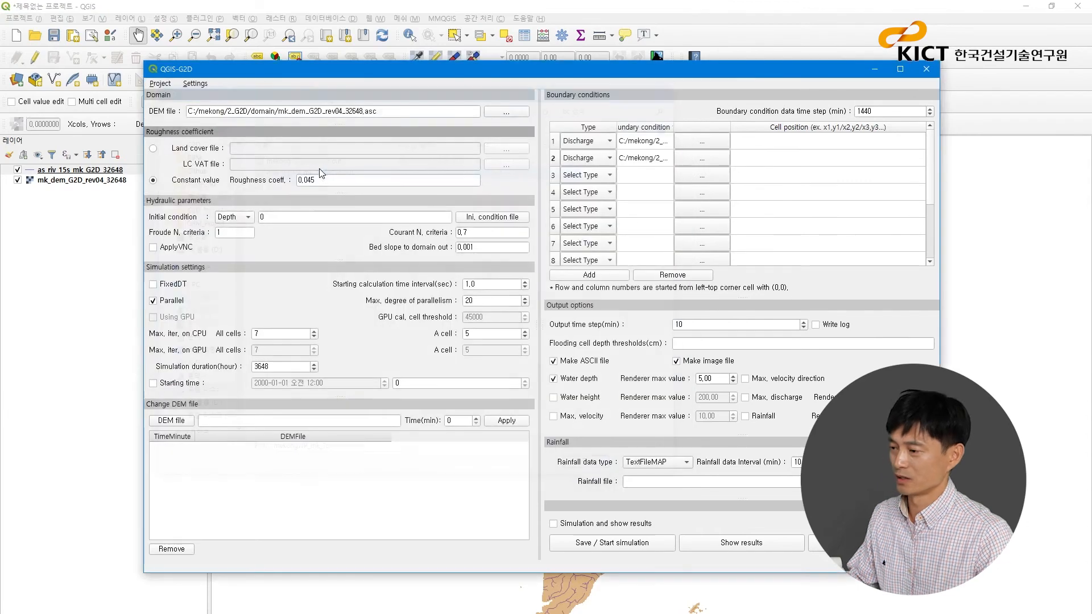
left_click_drag(674, 127, 751, 131)
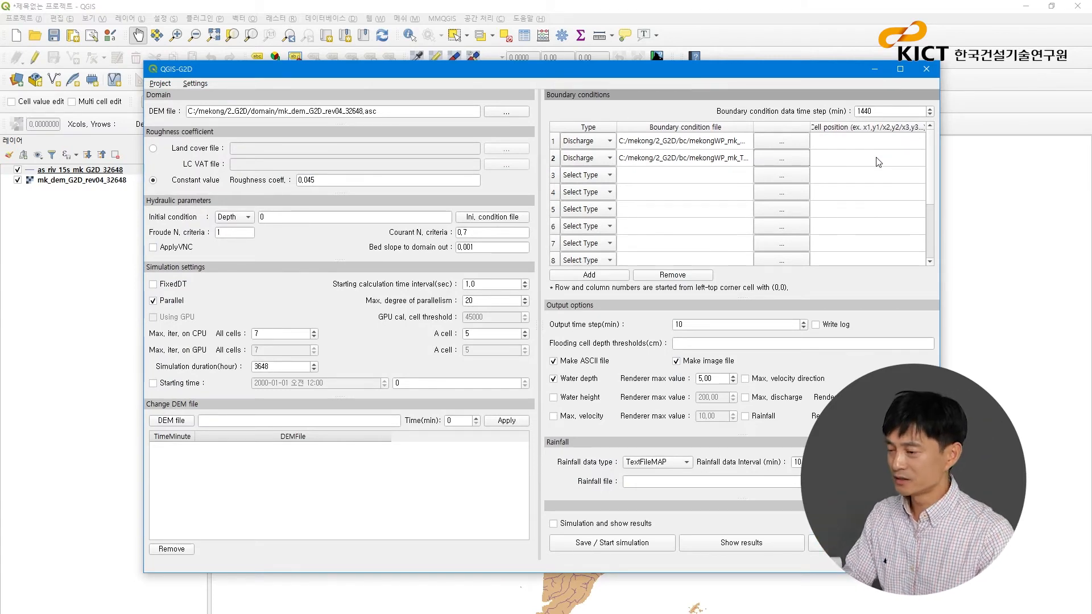
- Return to the main QGIS window and choose mk_dem_G2D_rev04_32648 as the layer for reading cell column and row positions
left_click(802, 12)
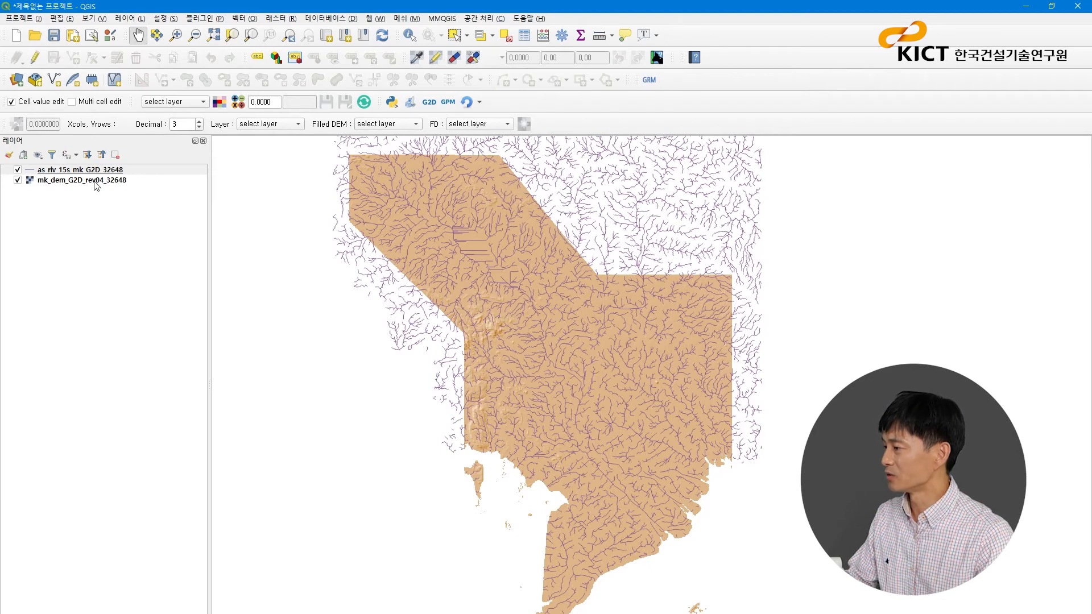
left_click(294, 124)
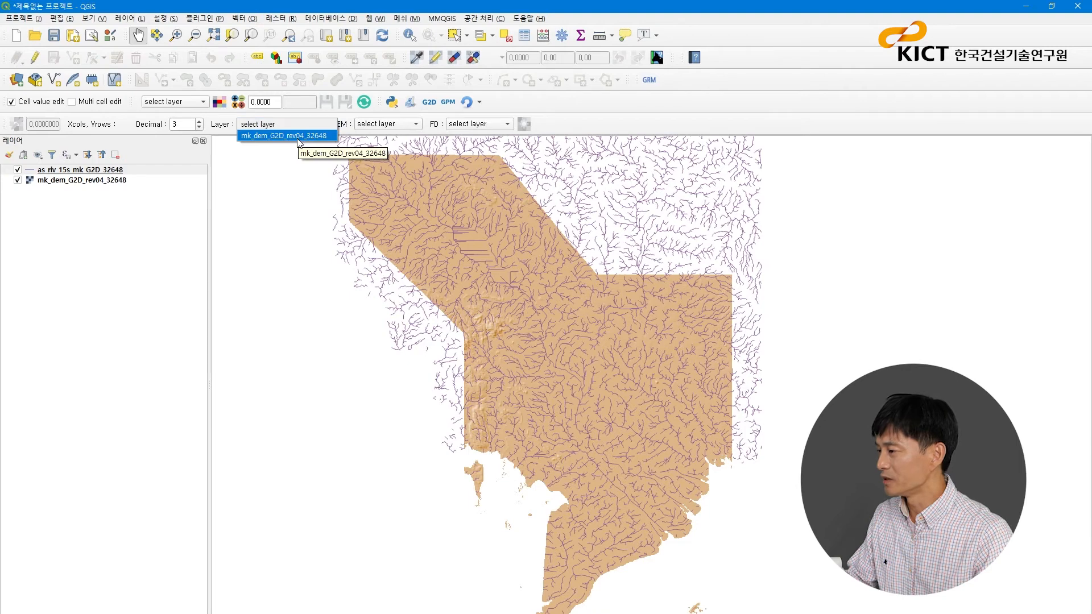
left_click(299, 136)
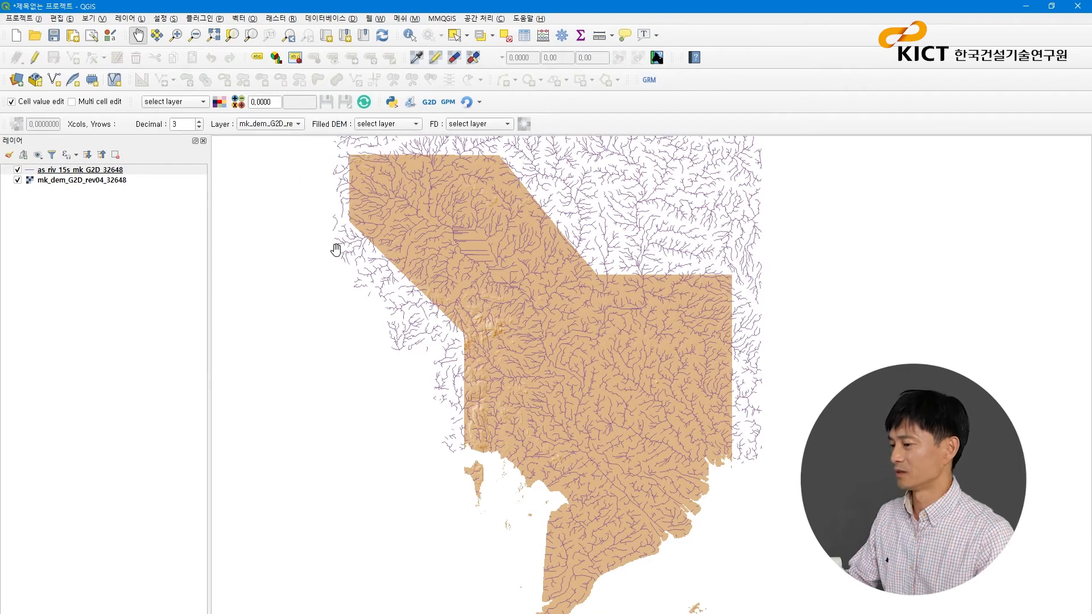
- Read the cell column and row of mk_dem_G2D_rev04_32648 where the main river crosses the DEM's northern edge
left_click(176, 35)
left_click_drag(629, 256, 685, 304)
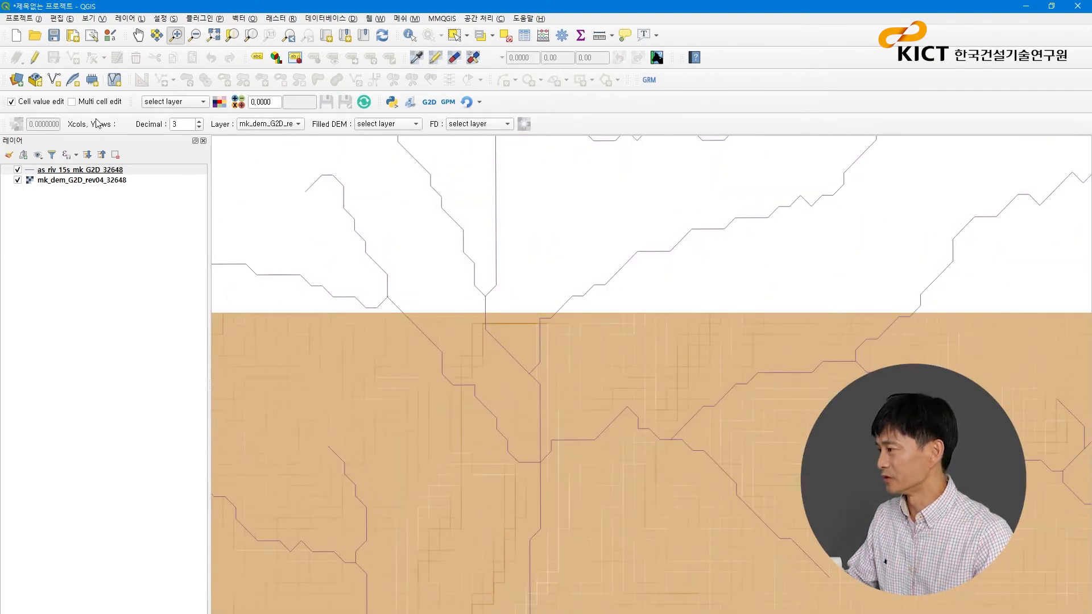
left_click(60, 180)
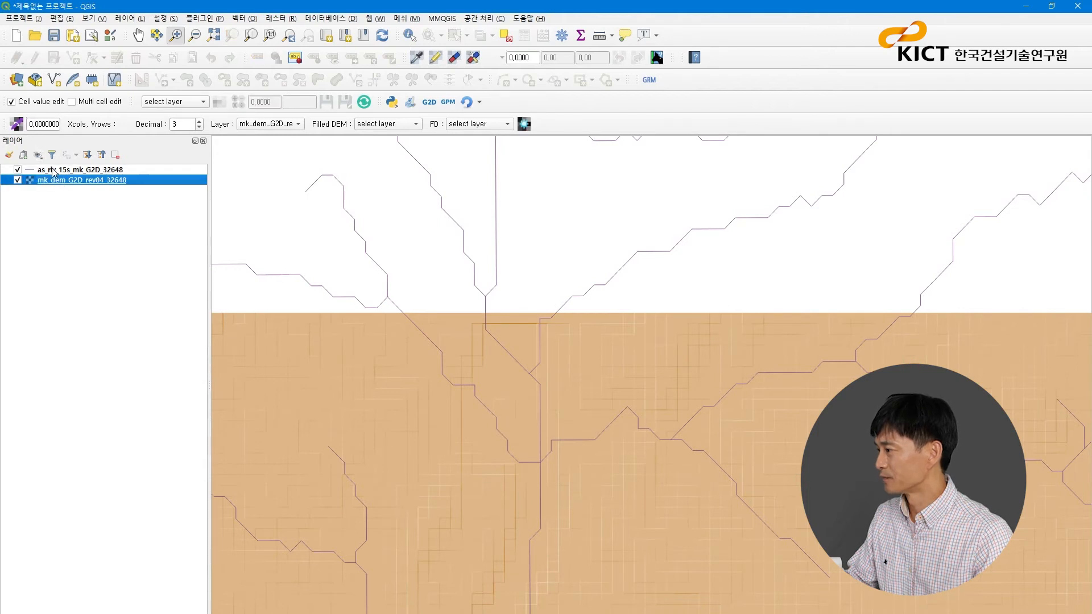
left_click(18, 124)
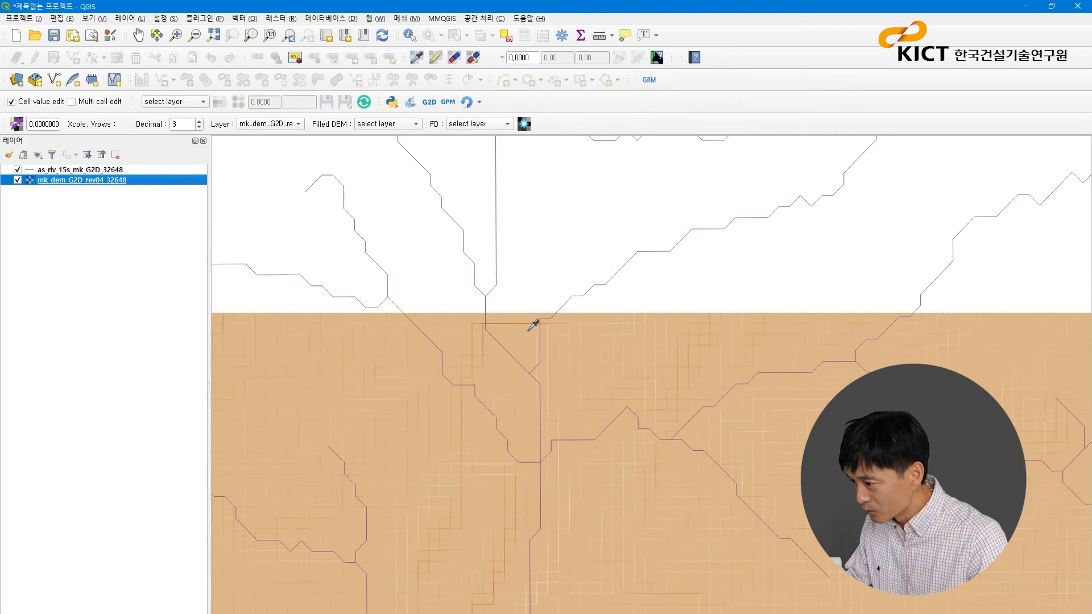
left_click(499, 328)
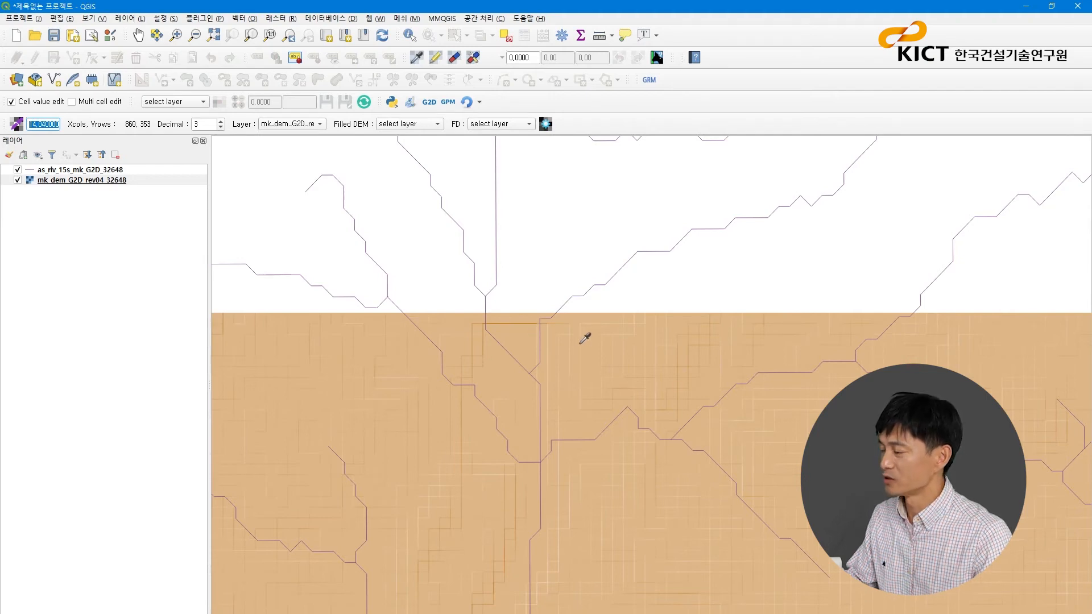
- Read the DEM cell column and row at the Tonle Sap inflow in the northwestern part of the domain
scroll(648, 329, "down", 3)
scroll(649, 328, "down", 2)
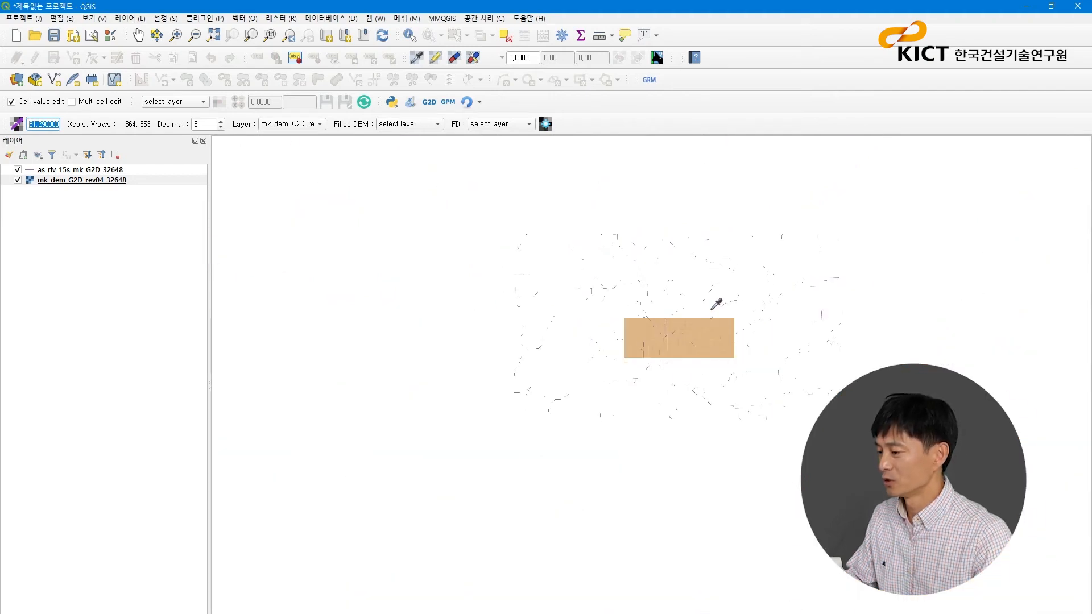
scroll(667, 346, "down", 1)
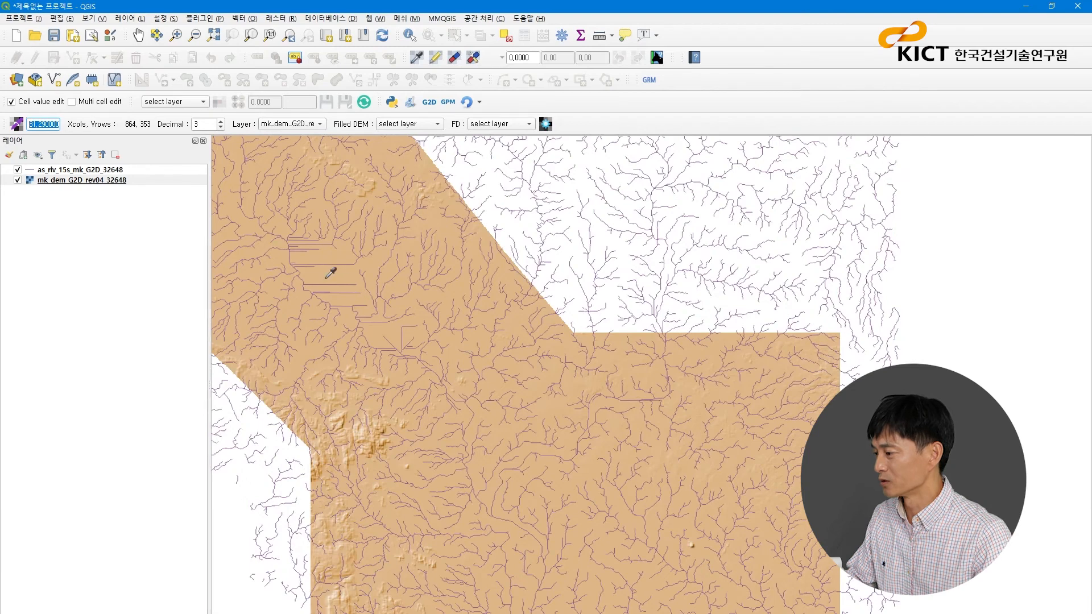
scroll(312, 268, "up", 5)
scroll(365, 263, "up", 3)
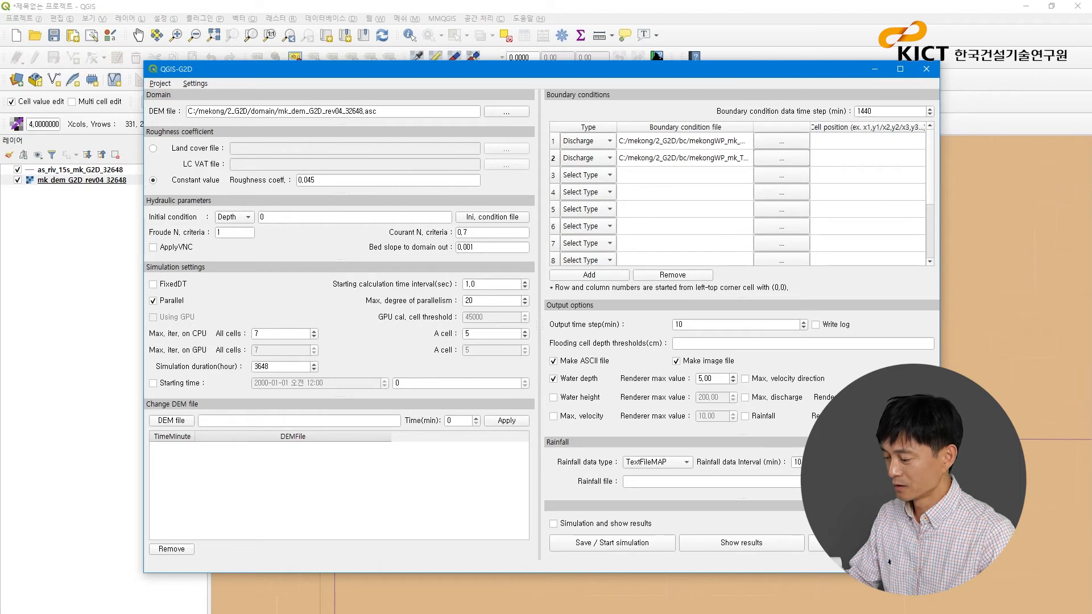
- Open Grid position.txt in Notepad and copy the G2D boundary cell positions listed for mk_main
key("alt+Tab")
right_click(476, 611)
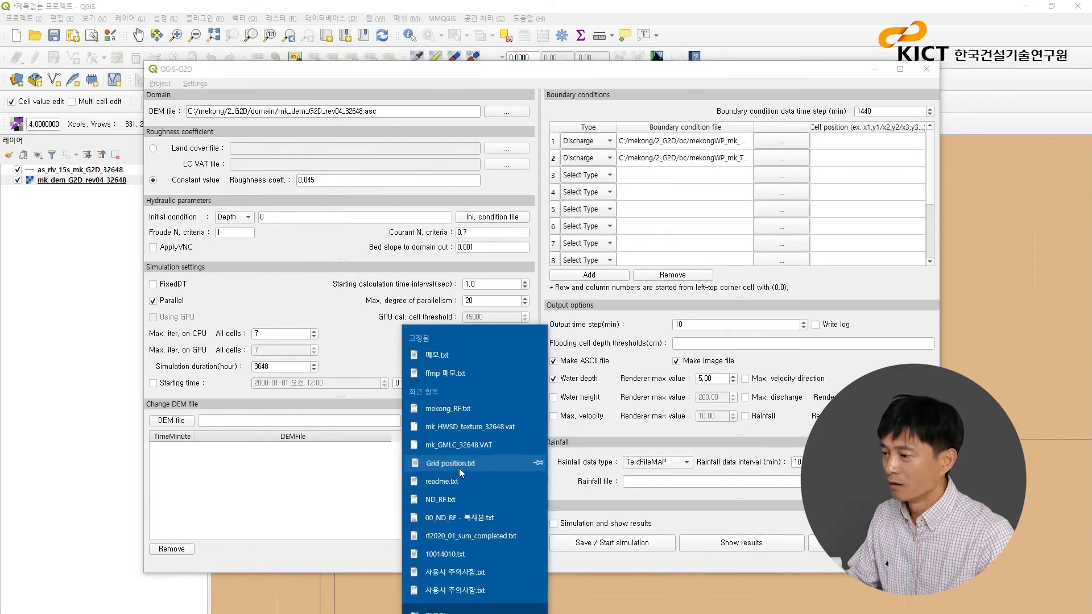
left_click(470, 466)
left_click_drag(701, 410, 310, 331)
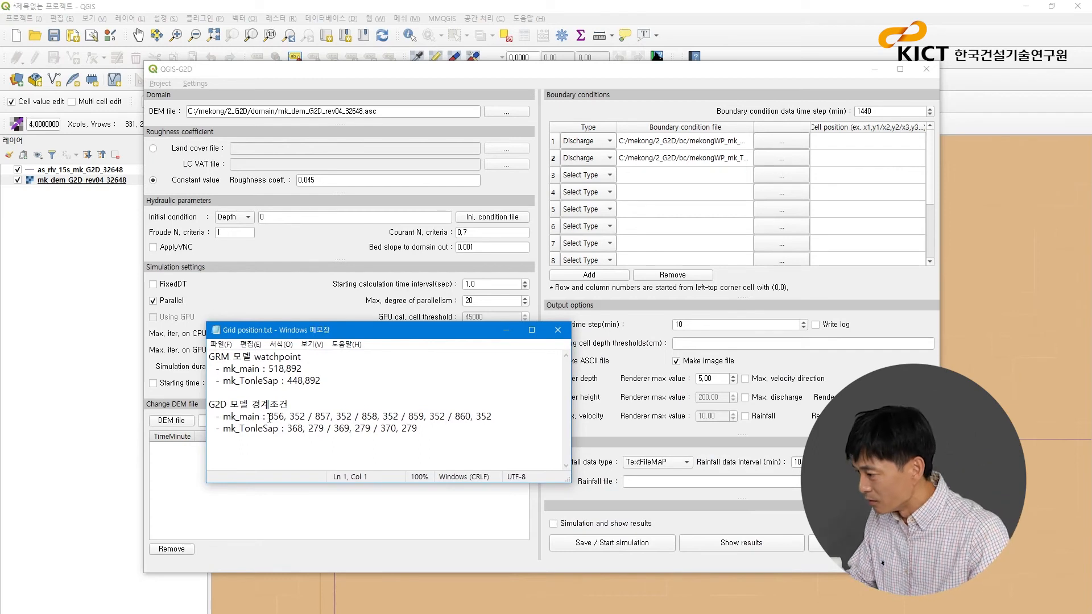
left_click_drag(270, 417, 506, 420)
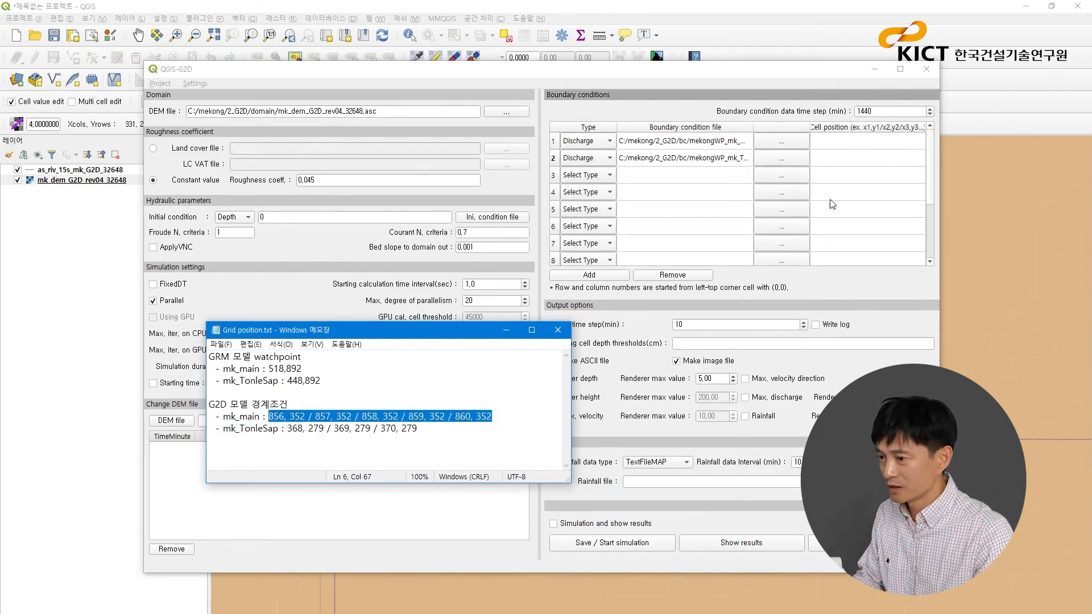
- Set boundary condition 1's cell position to 856, 352 / 857, 352 / 858, 352 / 859, 352 / 860, 352 and widen the dialog and position column
left_click(841, 149)
double_click(835, 146)
key("ctrl+v")
left_click_drag(938, 166, 1018, 167)
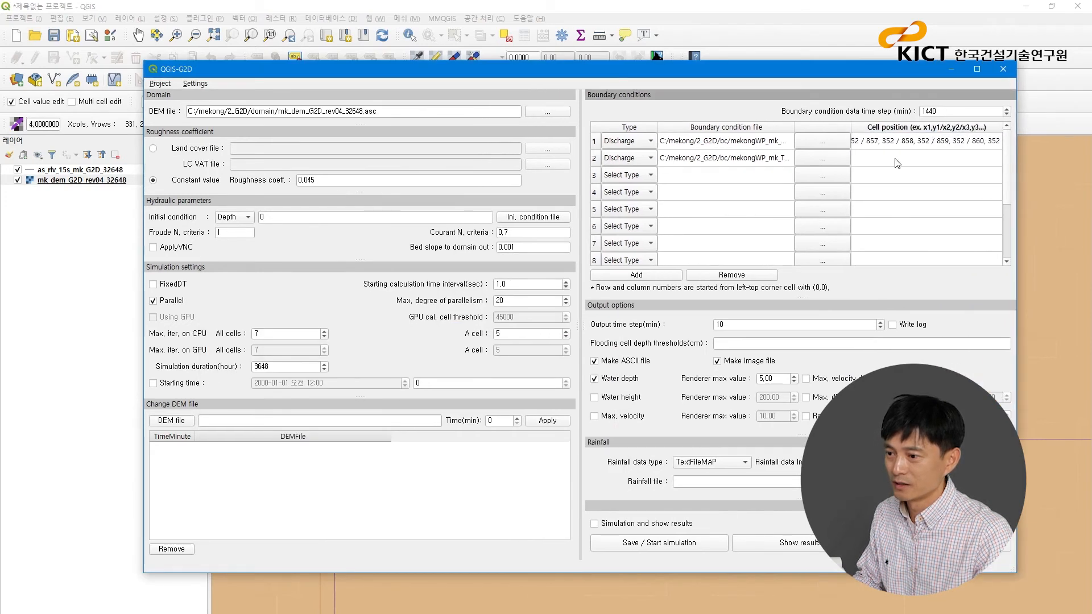
left_click_drag(794, 127, 728, 126)
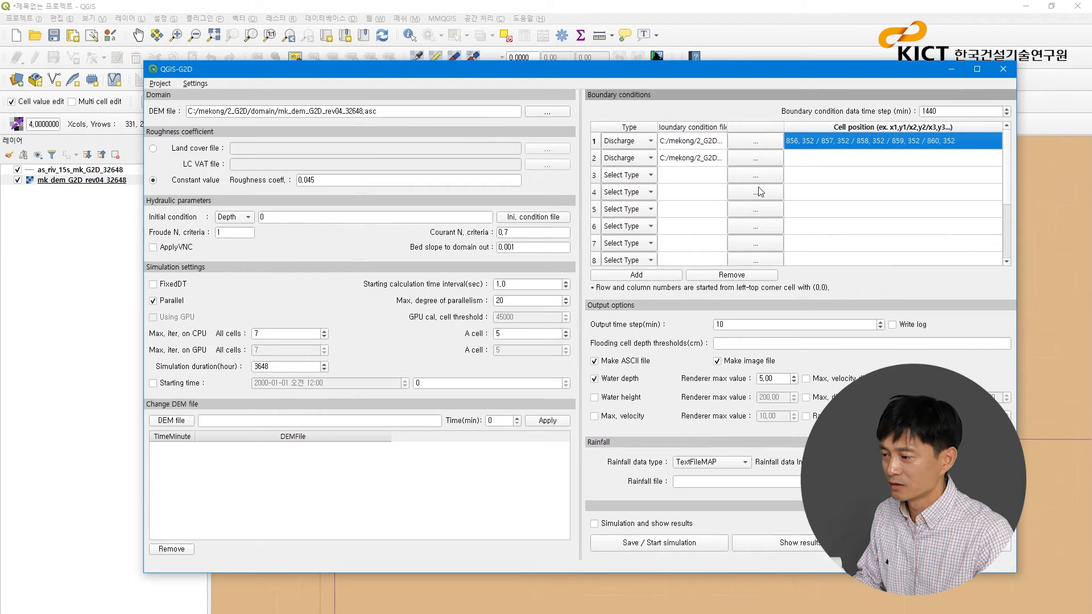
- Copy the mk_TonleSap positions 368, 279 / 369, 279 / 370, 279 from Grid position.txt into boundary condition 2's cell position and close the text file
key("alt+Tab")
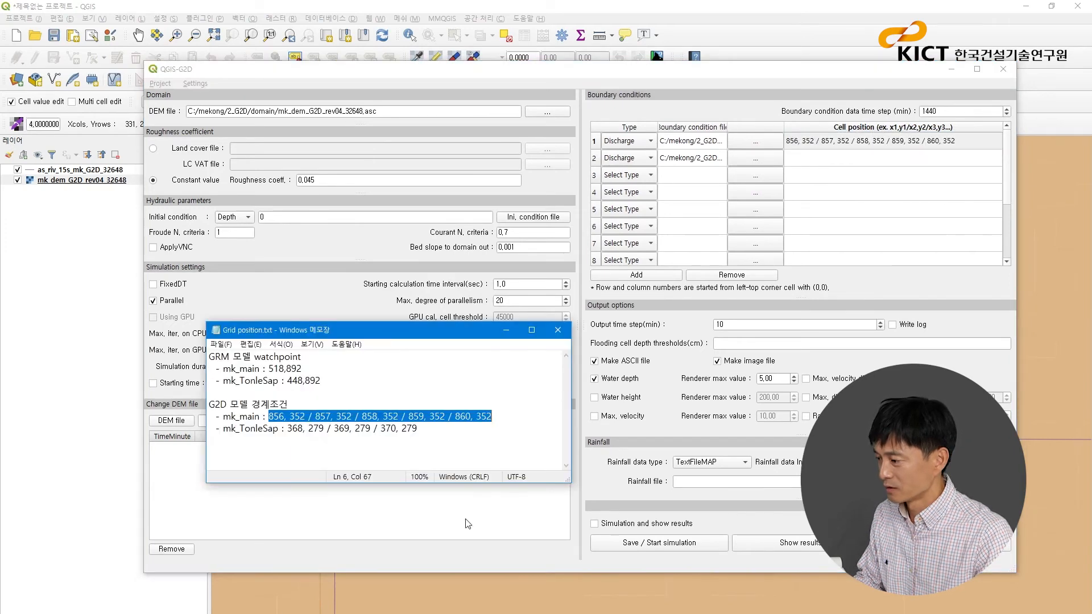
left_click_drag(418, 429, 287, 428)
key("ctrl+c")
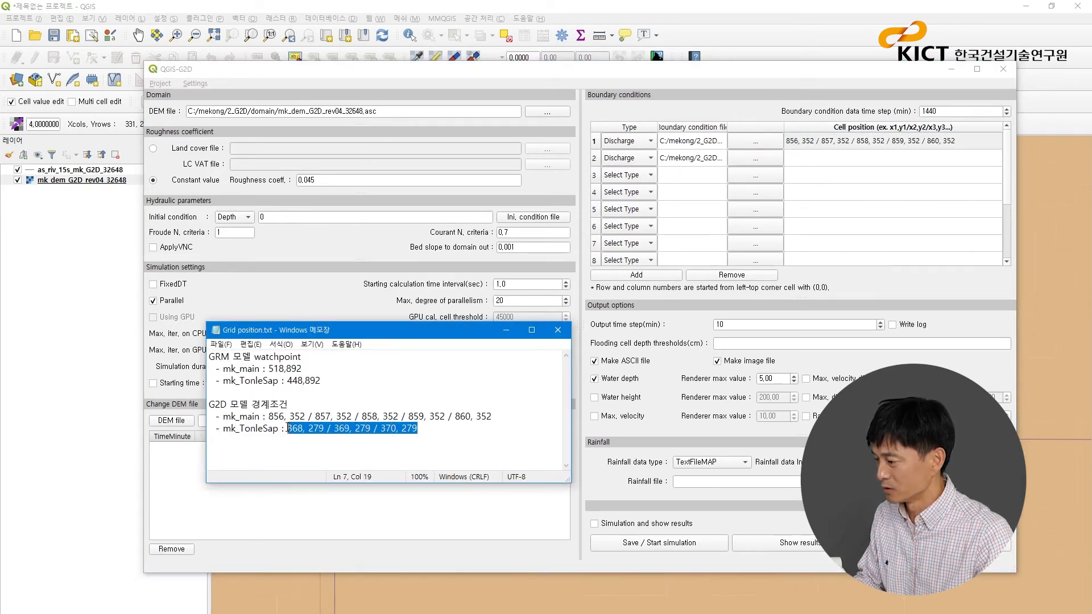
left_click(558, 330)
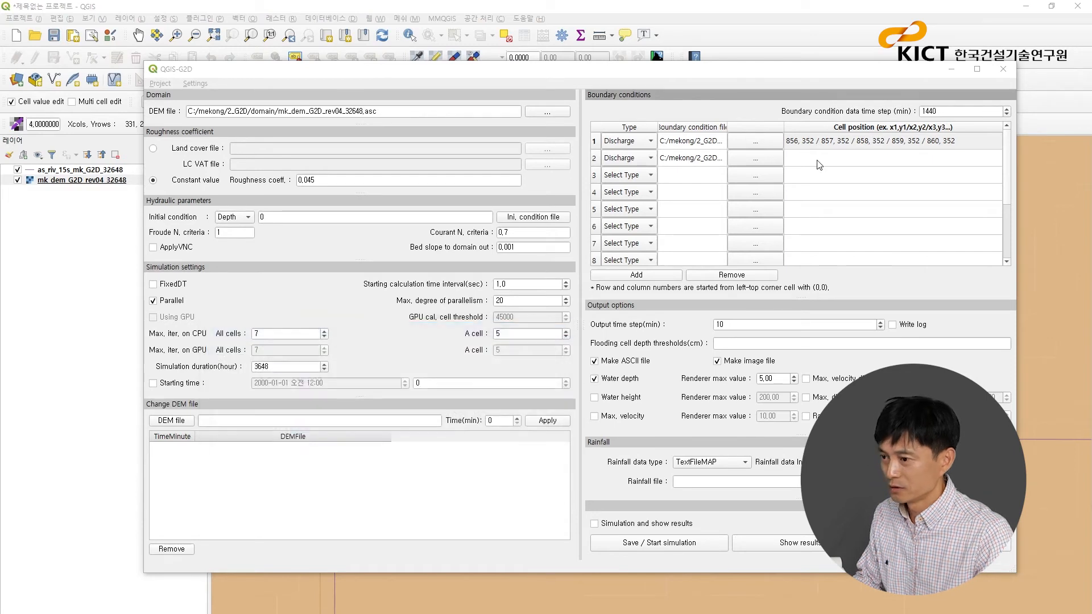
left_click(819, 165)
key("ctrl+v")
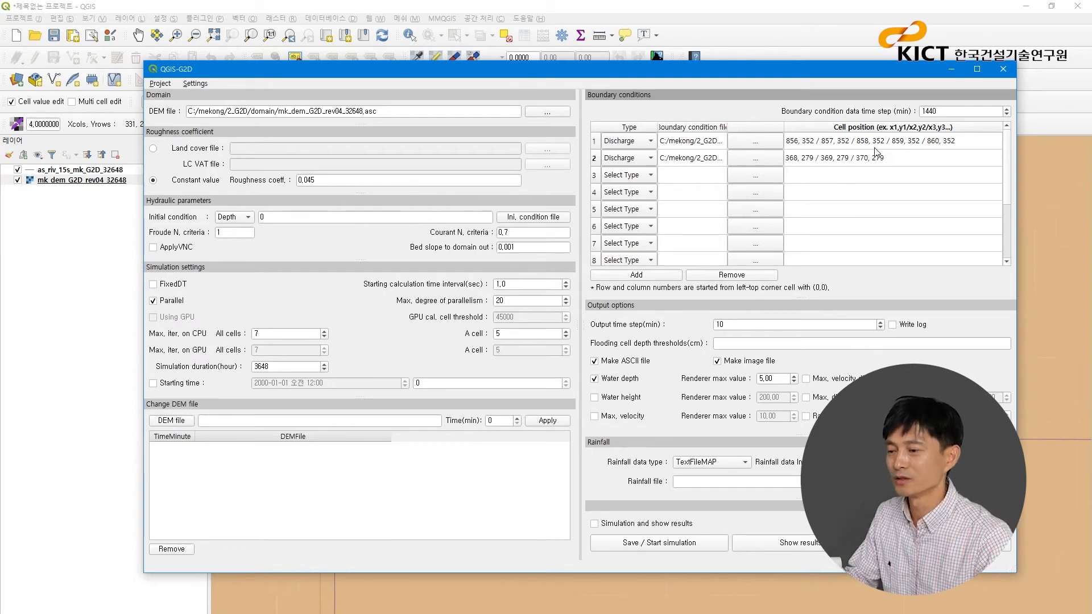
left_click(803, 145)
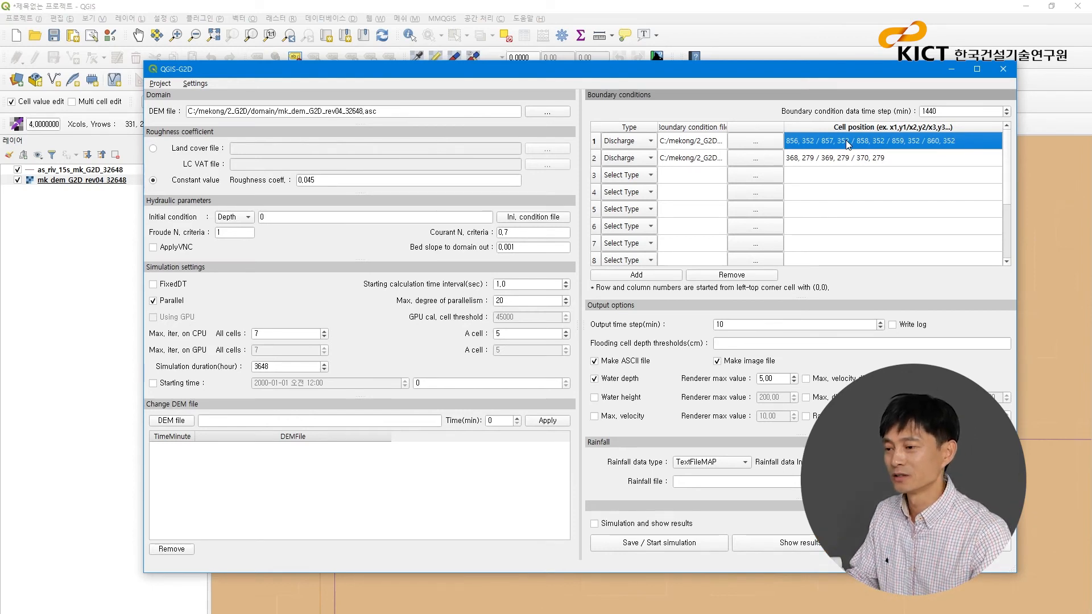
left_click(820, 161)
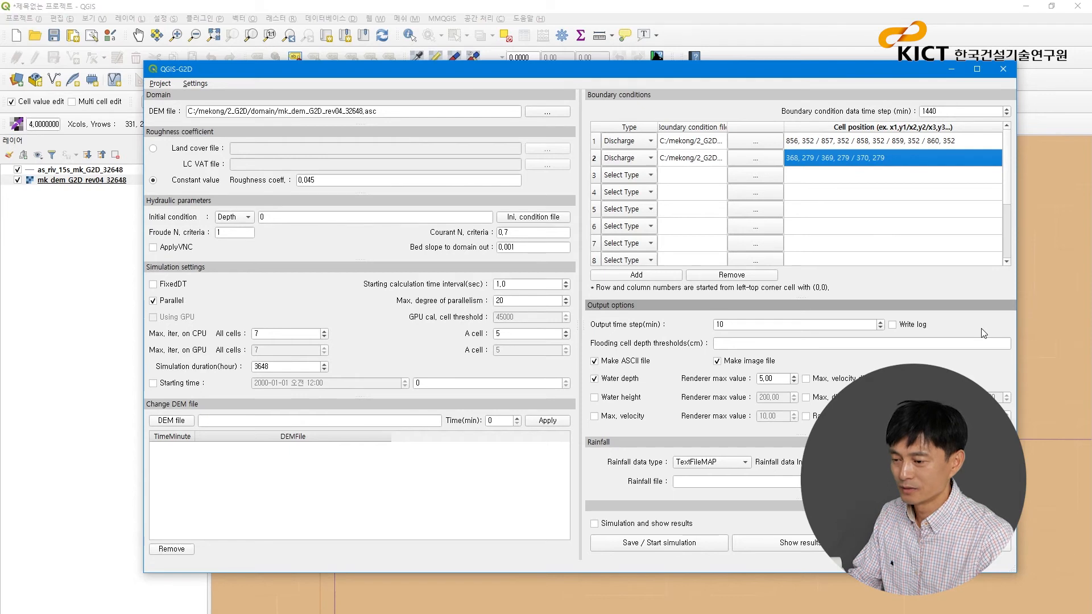
- Set the output time step to 120 minutes and the flooding cell depth thresholds to 10, 30, 50, 80 cm
double_click(752, 325)
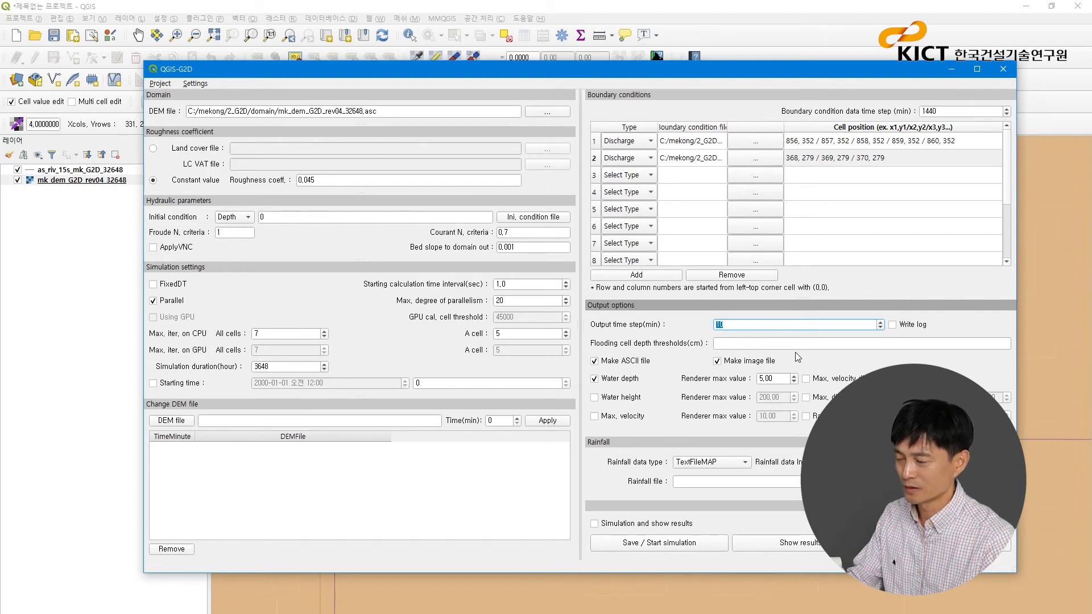
type("120")
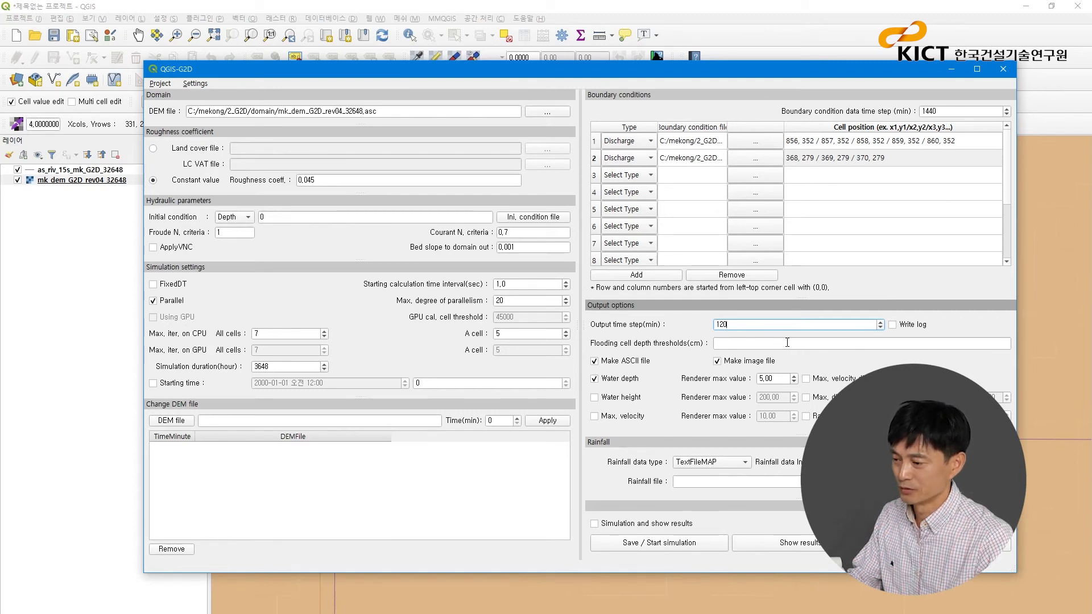
left_click(956, 322)
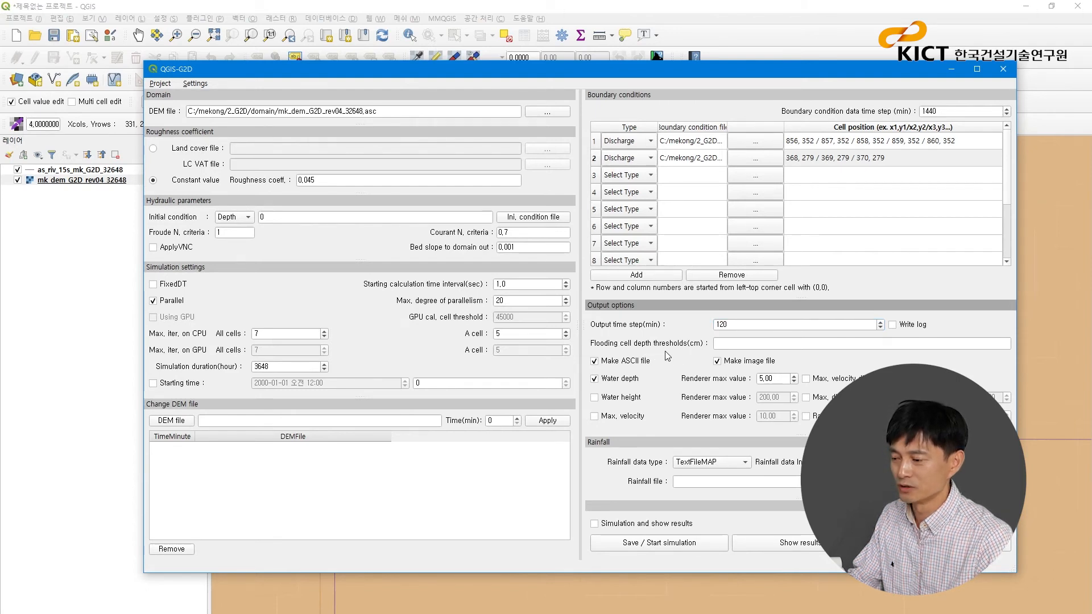
left_click(725, 343)
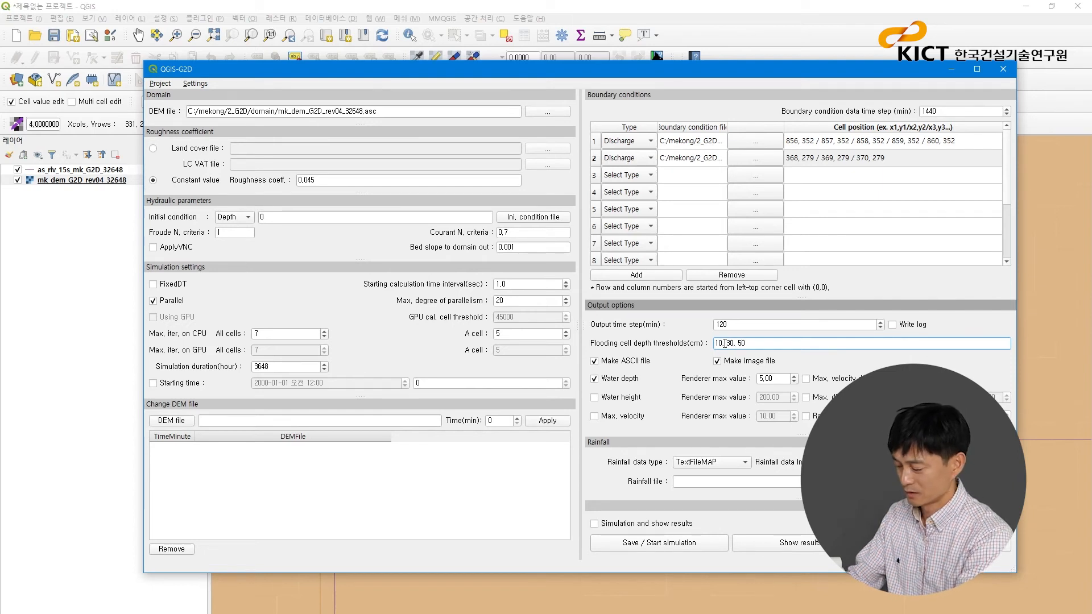
type("80")
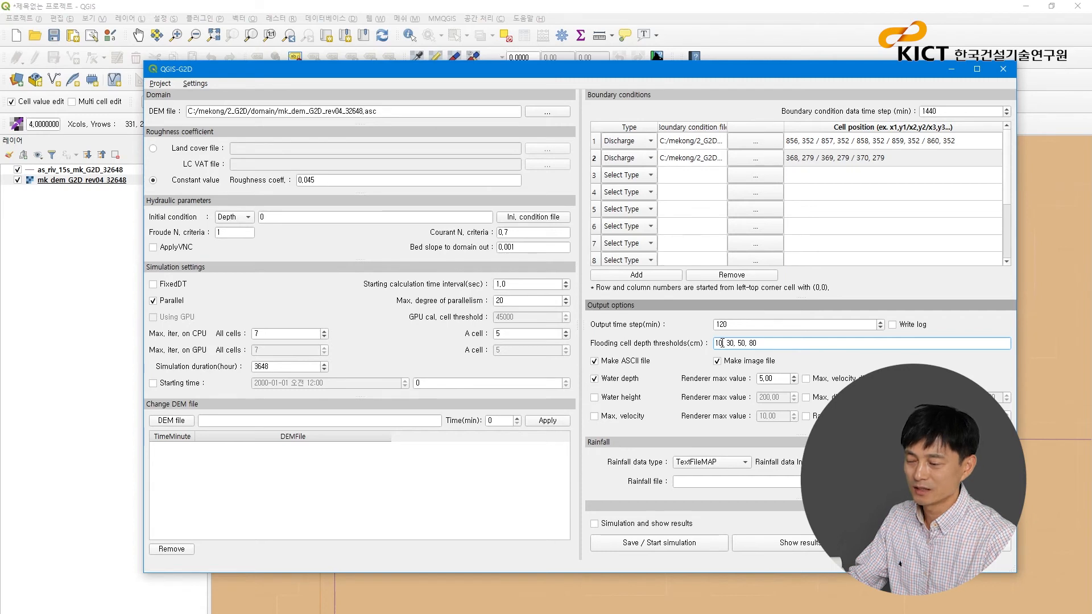
left_click_drag(726, 343, 734, 343)
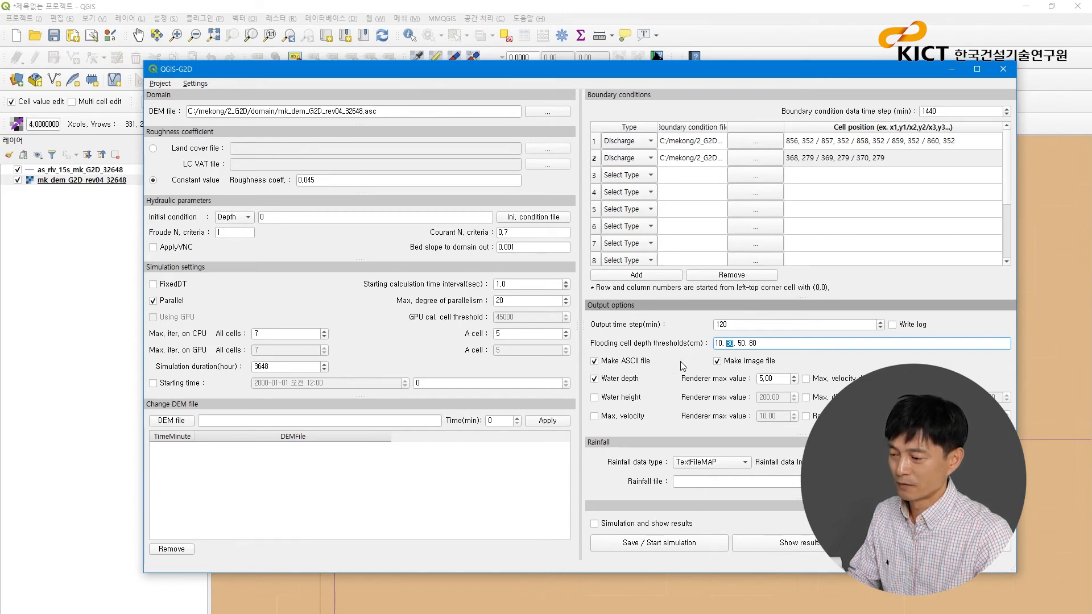
- Turn off image file output, enable Simulation and show results, and start the simulation
left_click(720, 363)
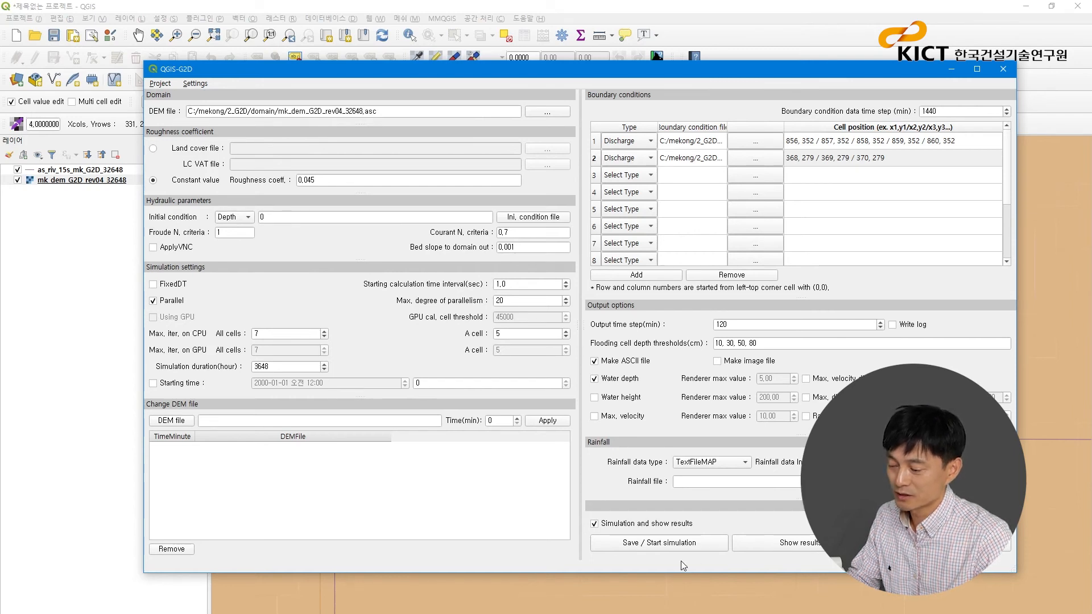
left_click(685, 546)
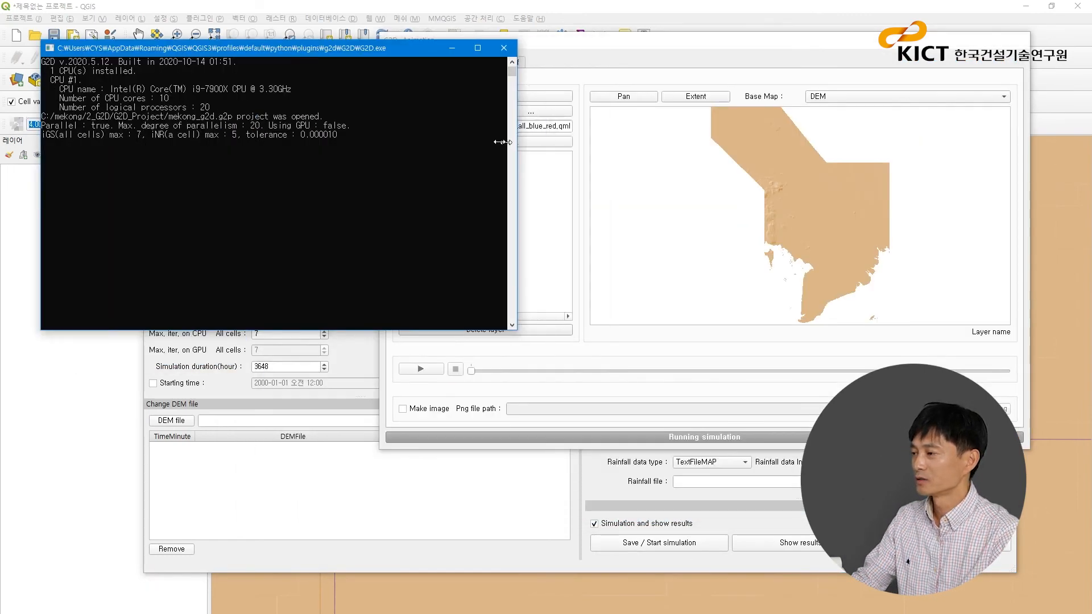
- Arrange the simulation console and the G2D-Animation window side by side
left_click_drag(623, 40, 675, 44)
left_click(285, 47)
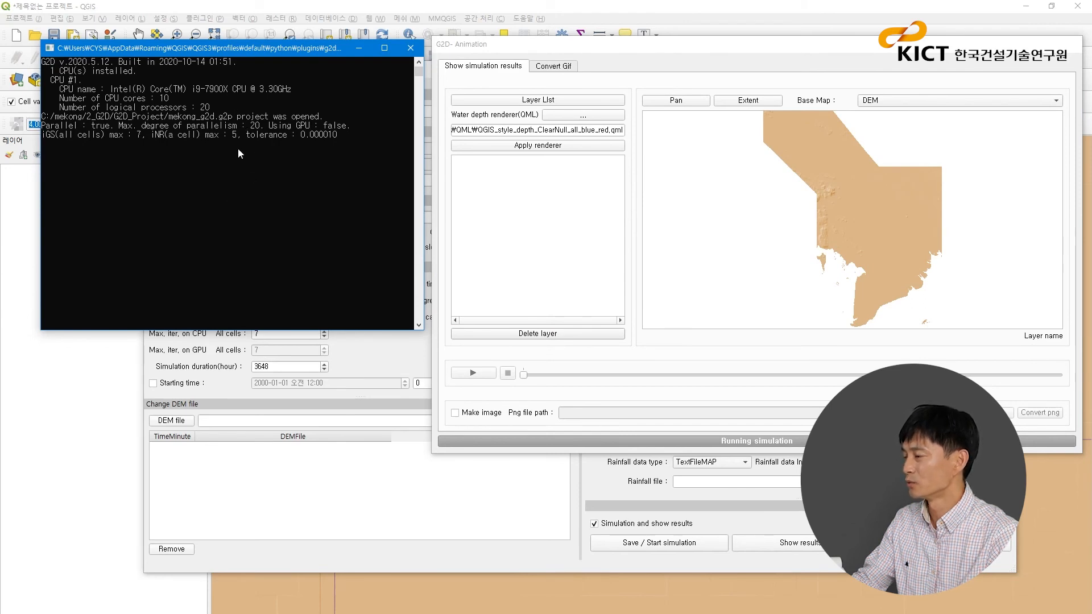
left_click(722, 43)
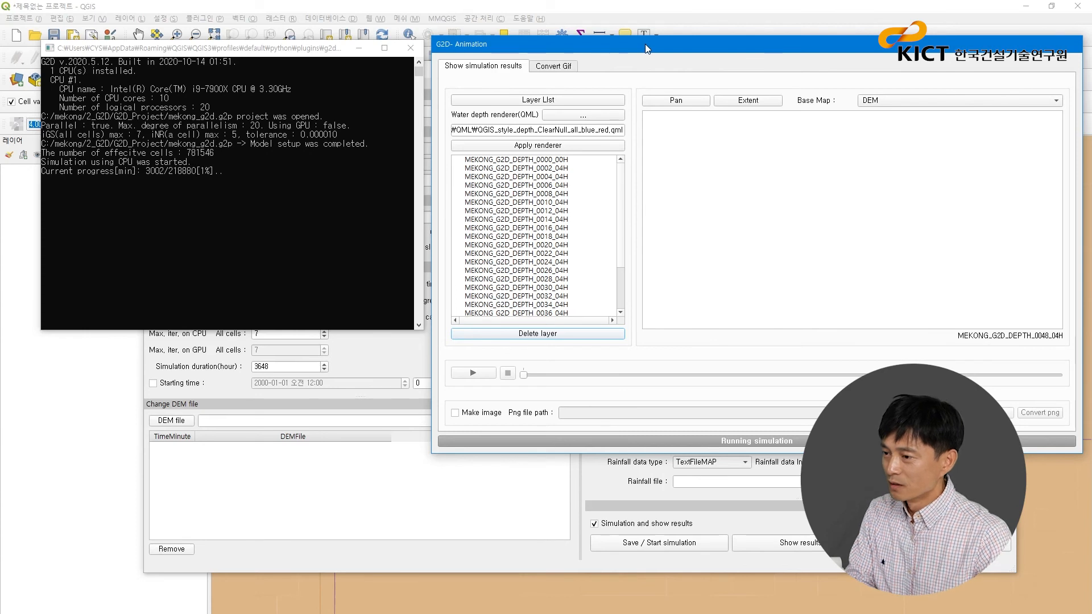
left_click_drag(645, 43, 621, 43)
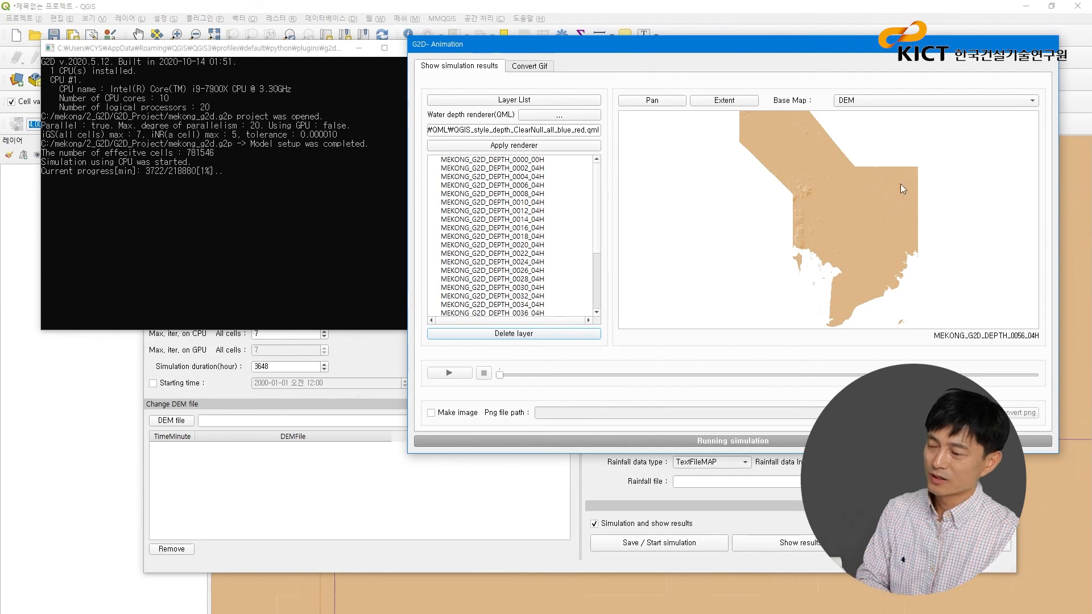
- Examine the incoming water depth layers and the flooding at the northern river inflow over the DEM base map
left_click(1033, 102)
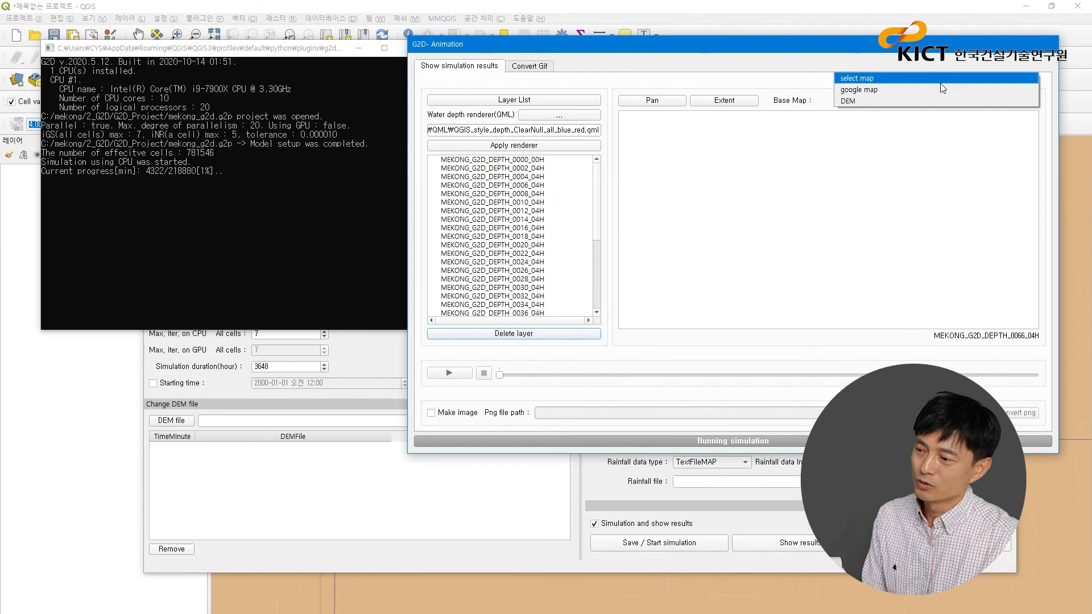
left_click(864, 101)
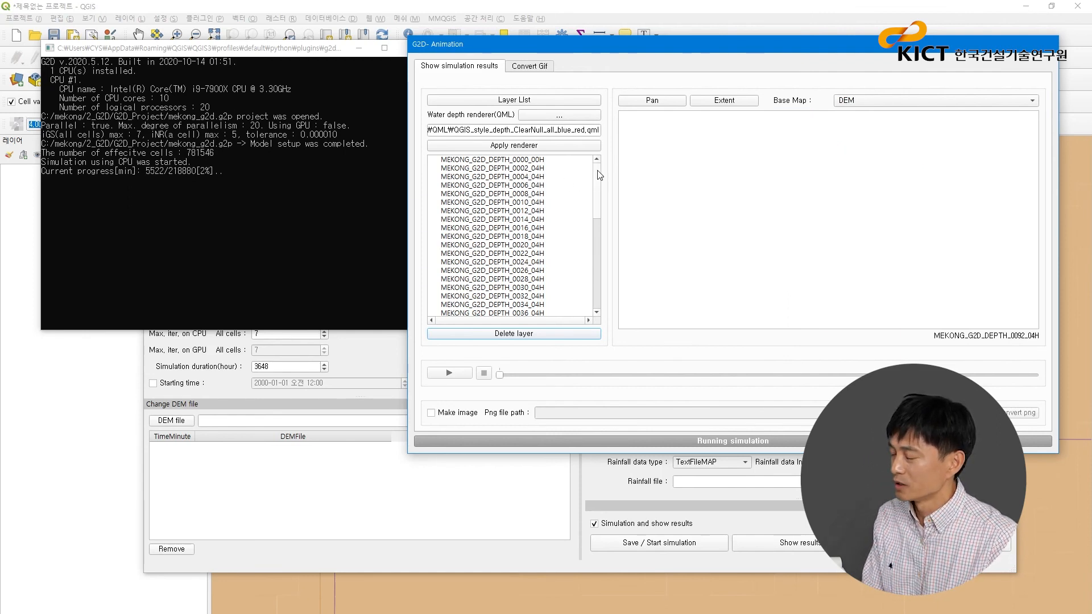
left_click_drag(600, 175, 595, 284)
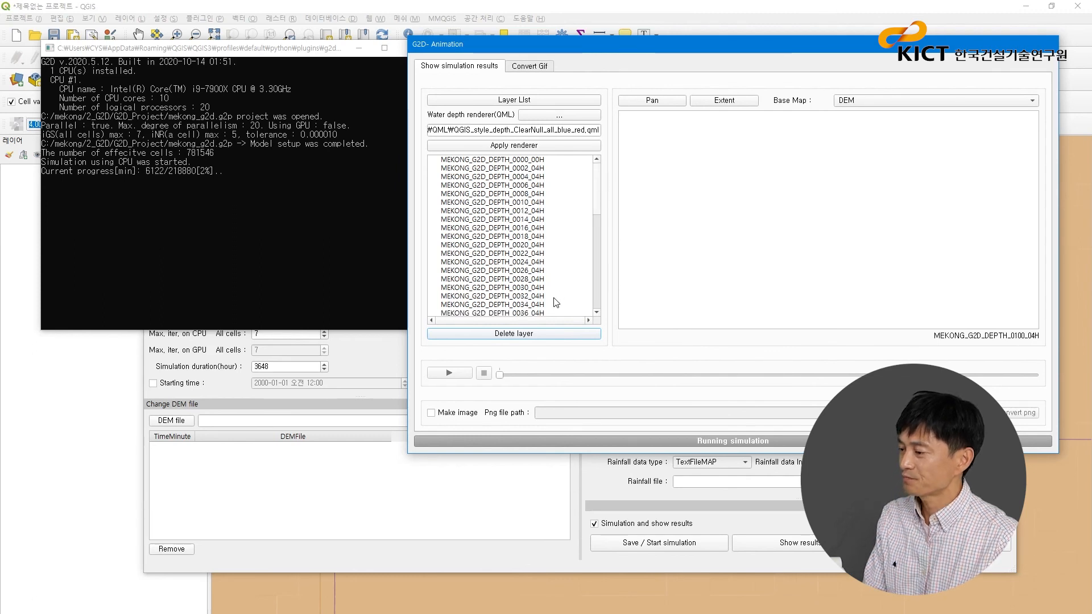
left_click_drag(729, 42, 684, 57)
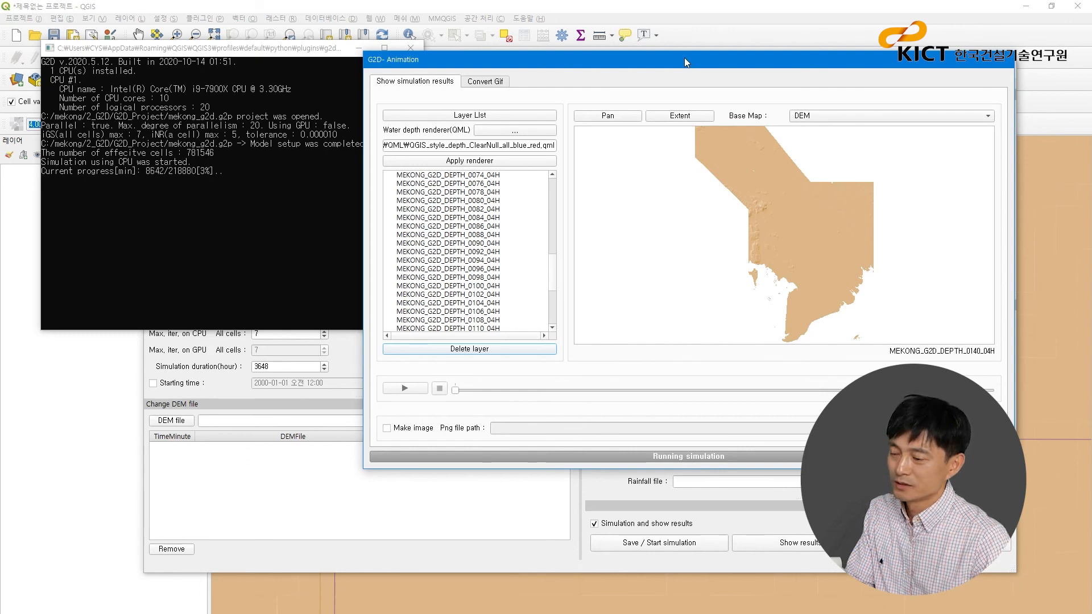
left_click_drag(685, 57, 626, 57)
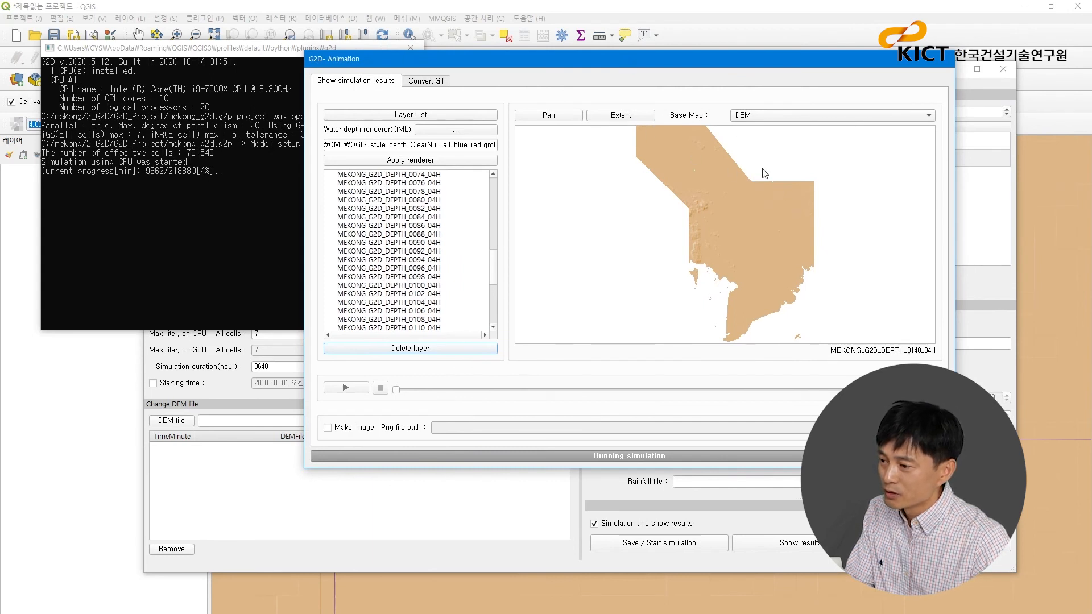
scroll(776, 183, "up", 3)
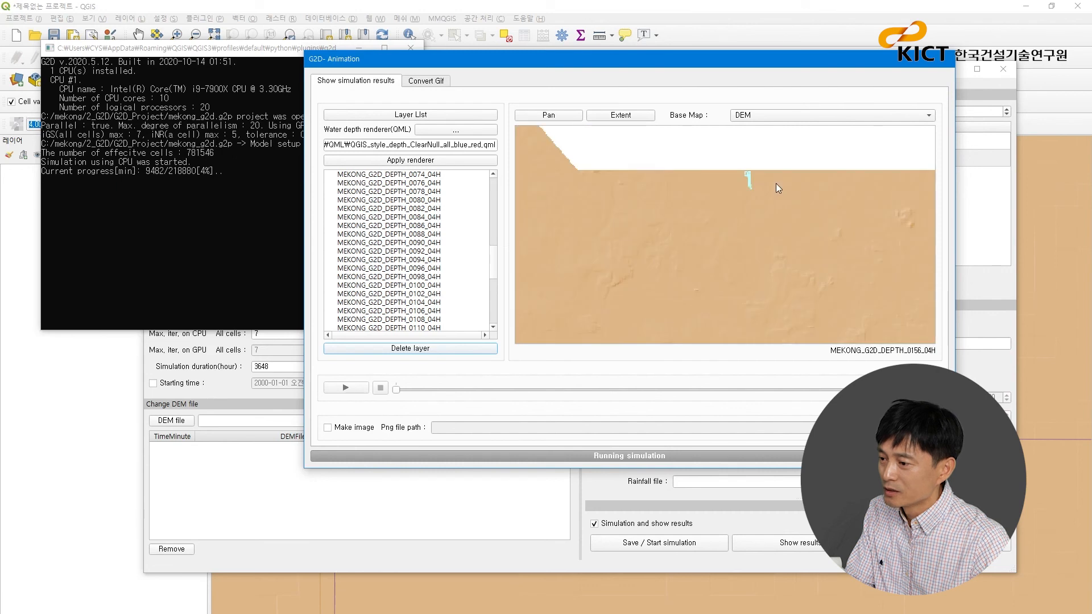
- Inspect the northern inflow in the animation map and reset the map to the full model extent
scroll(776, 183, "up", 1)
scroll(776, 183, "down", 2)
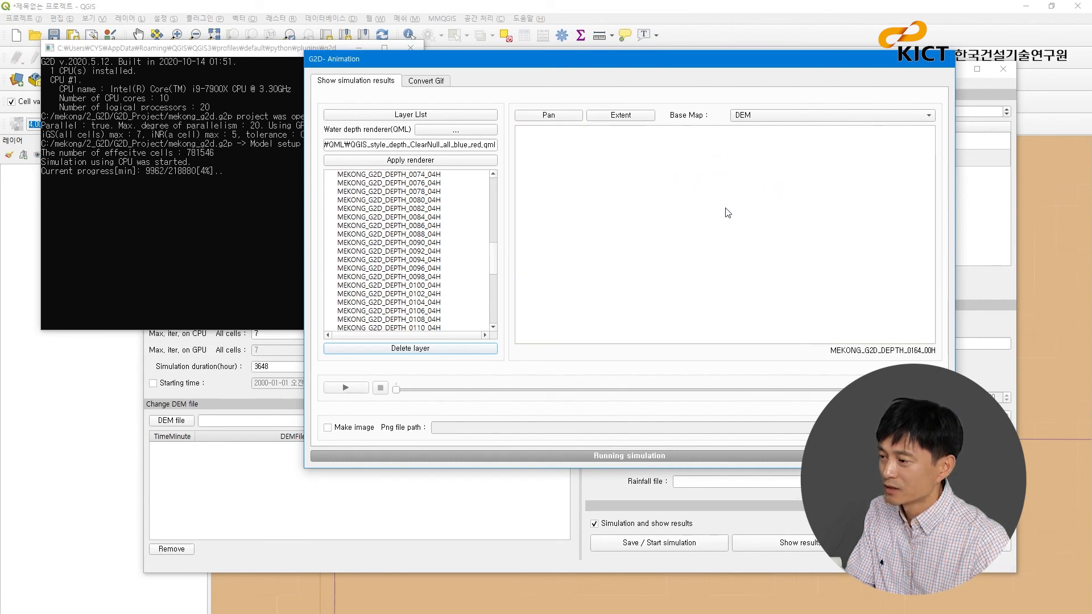
left_click(635, 117)
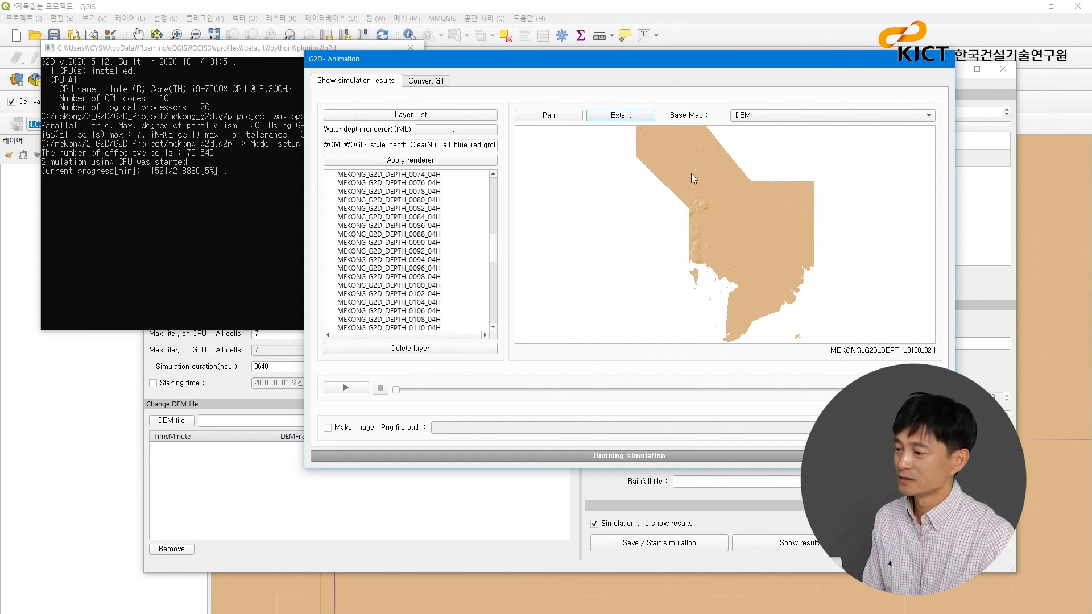
- Abort the running simulation by closing its console, and close the G2D-Animation window
left_click(264, 50)
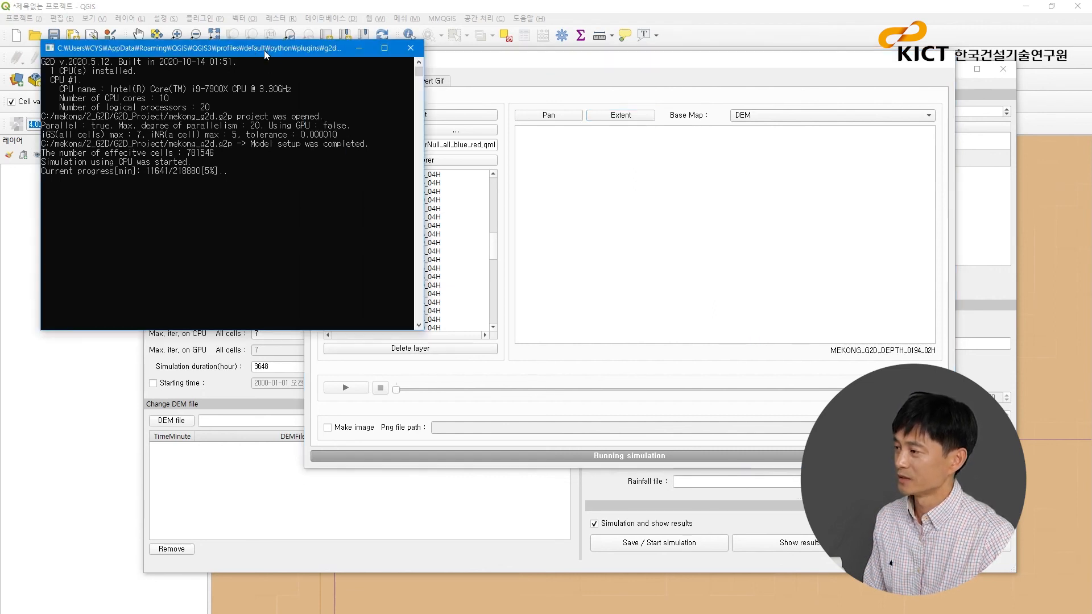
left_click(412, 47)
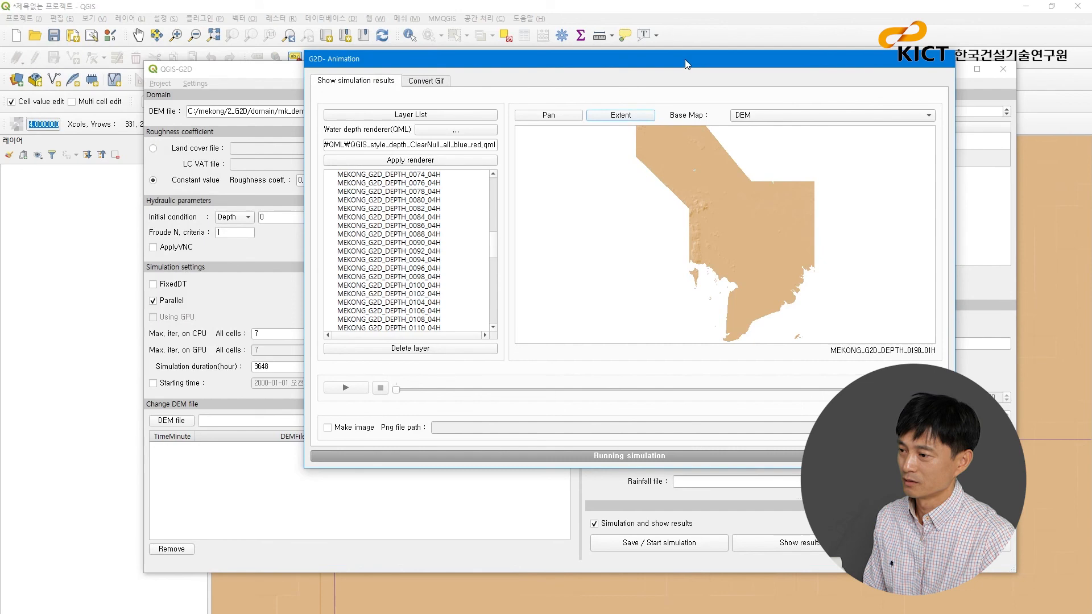
left_click_drag(685, 59, 648, 53)
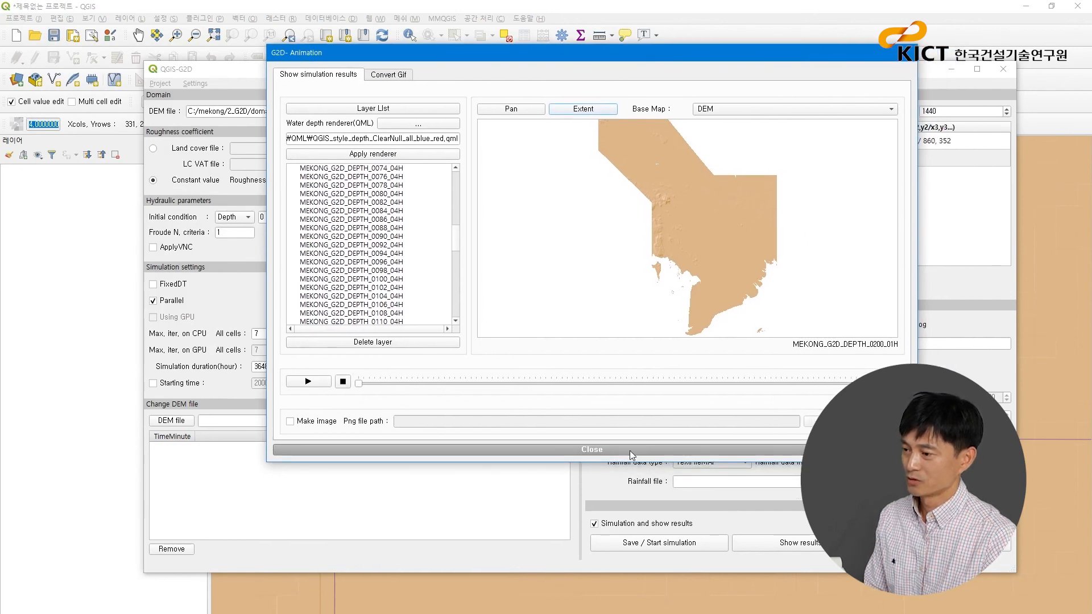
left_click(631, 451)
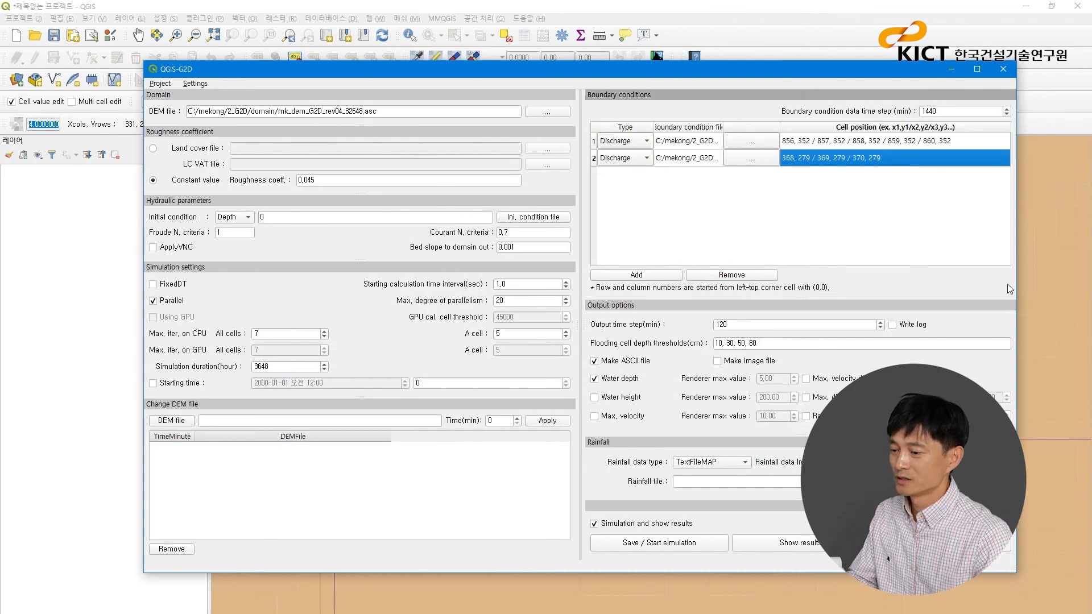
- Open the G2D project mk_g2d.g2p from the mekong/2_G2D/G2D_Project_fullset folder
left_click(162, 84)
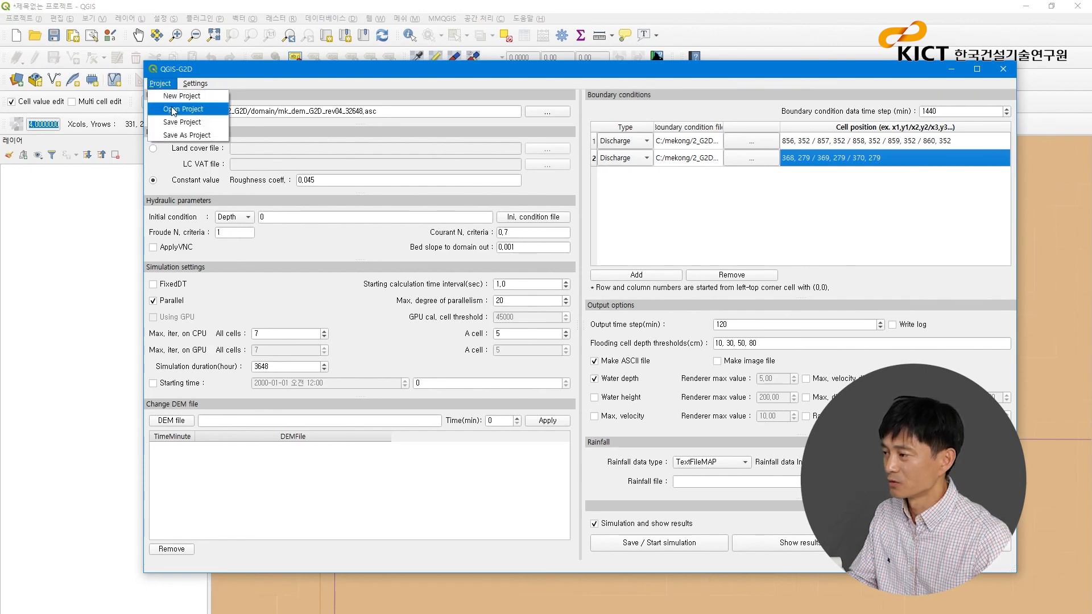
left_click(174, 109)
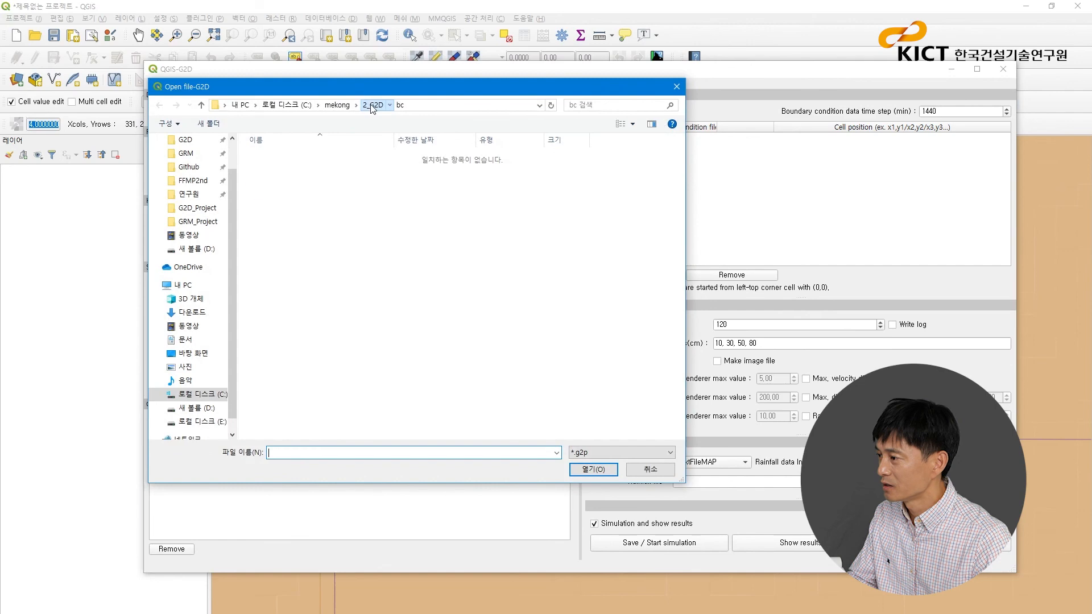
left_click(372, 105)
double_click(293, 197)
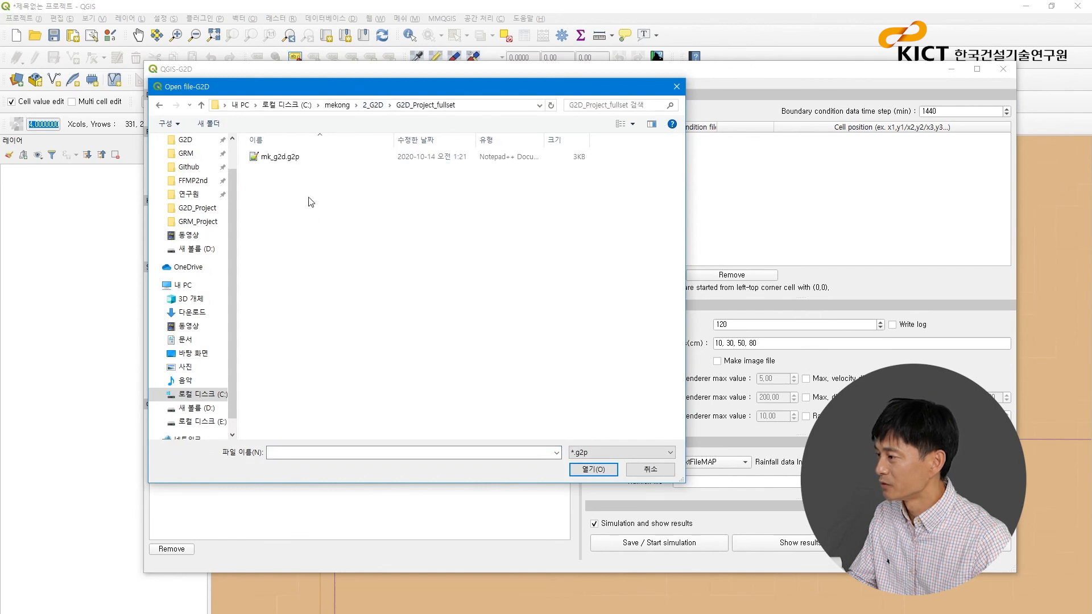
double_click(279, 156)
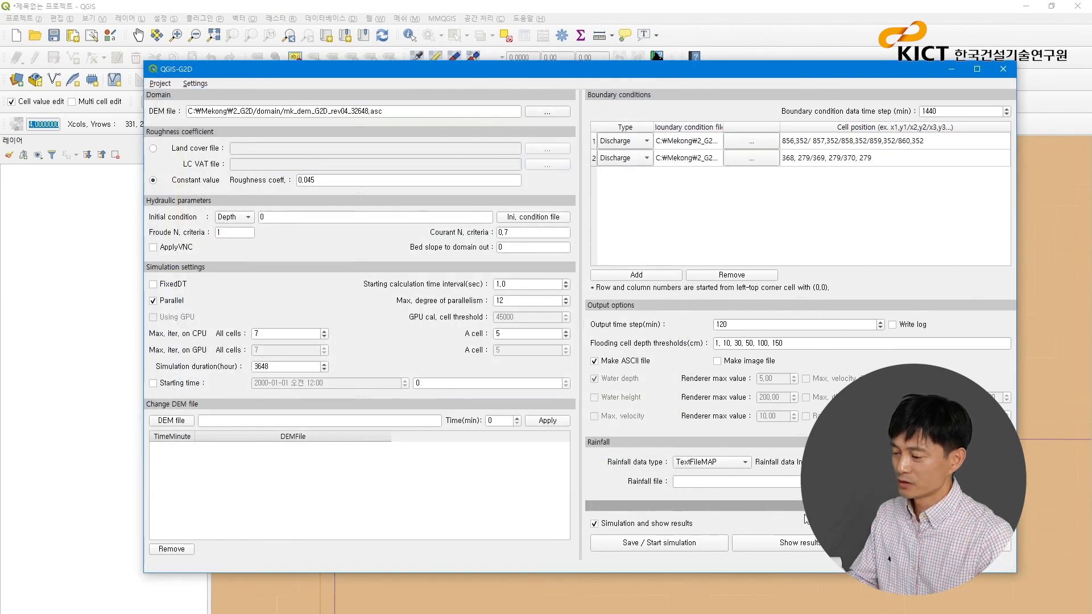
- Show the opened project's simulation results, play the water depth animation over the DEM base map, and close the animation window
left_click(802, 543)
left_click_drag(597, 107, 597, 32)
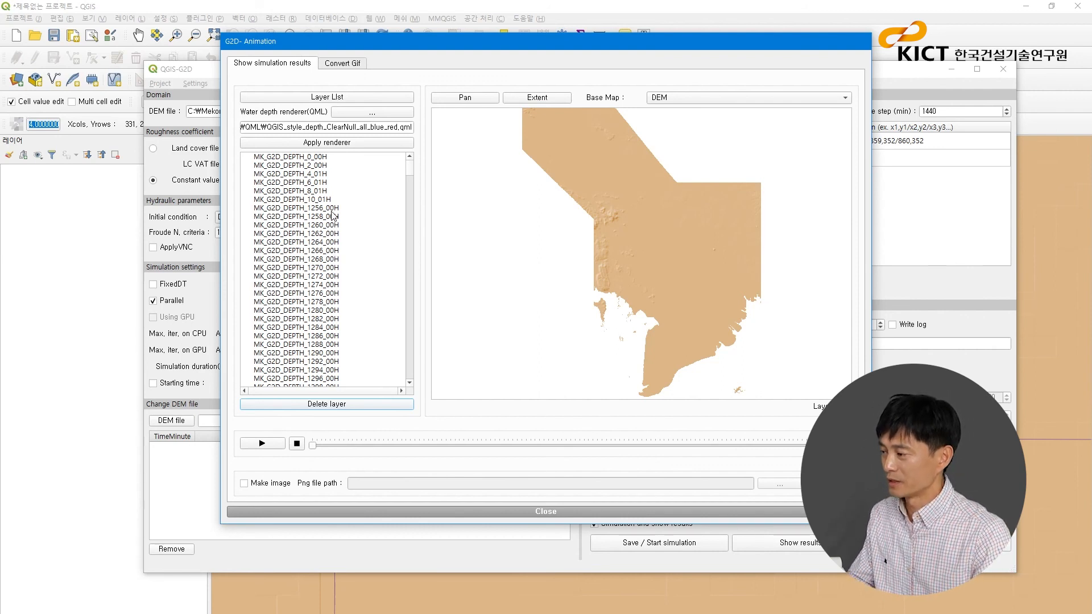
left_click(271, 447)
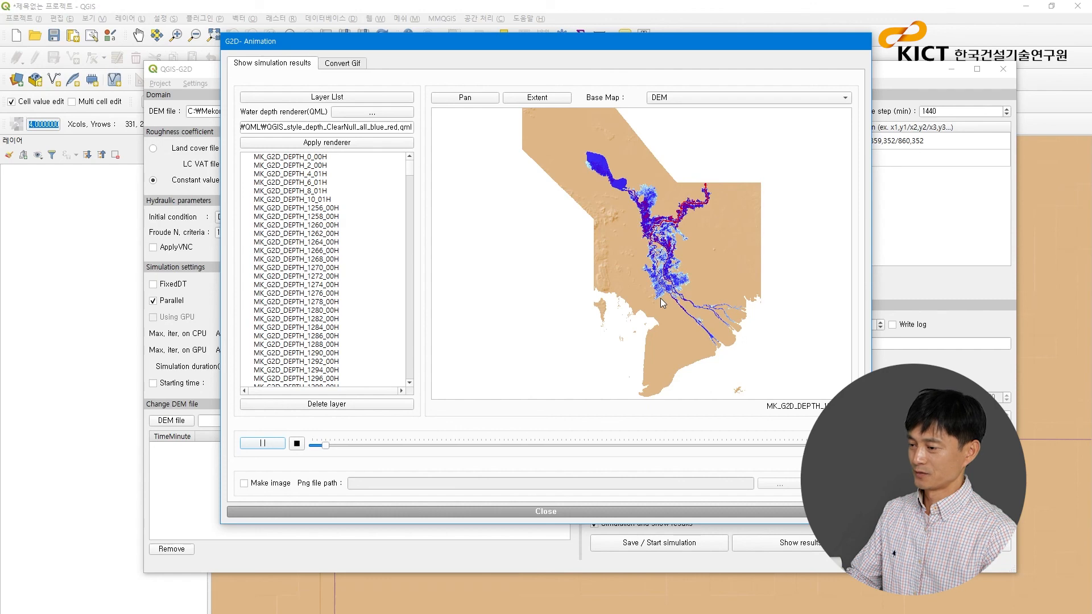
left_click(551, 512)
left_click_drag(783, 69, 751, 60)
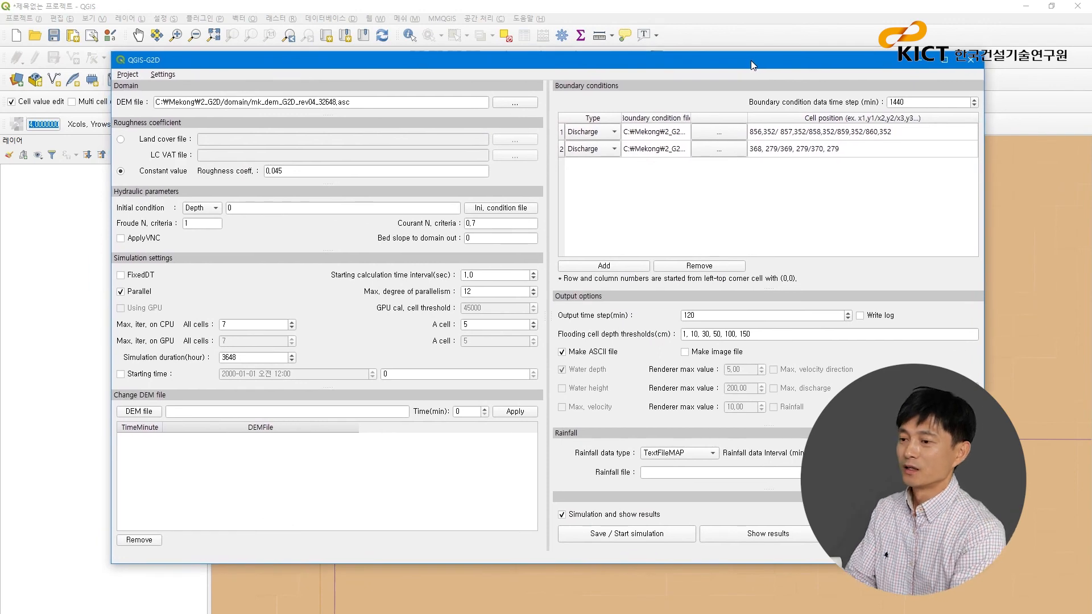